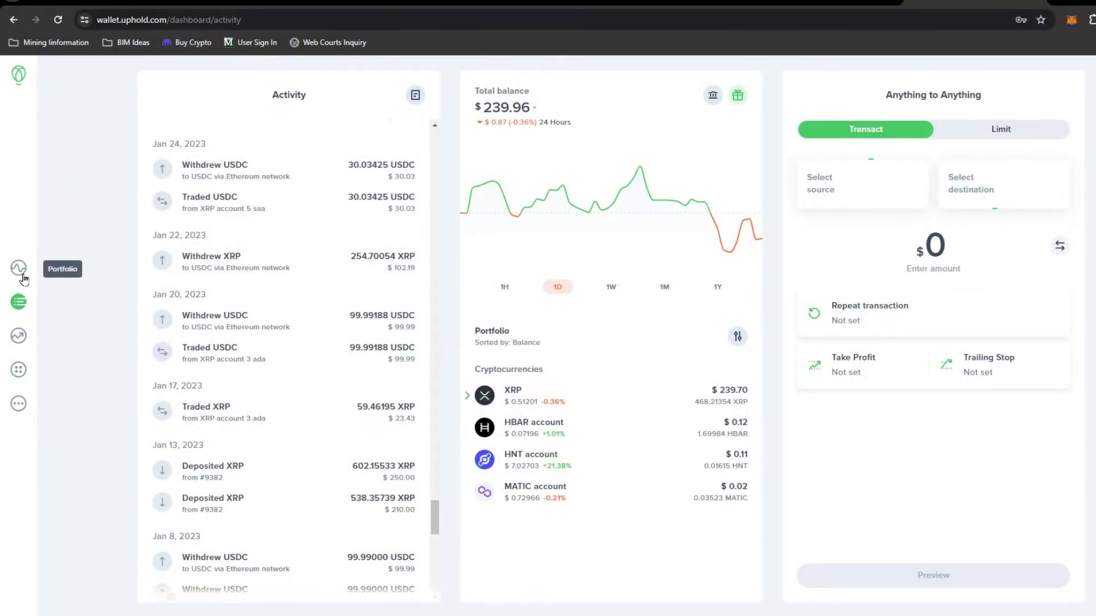
Step: Open Uphold's Activity page listing wallet transactions back to January 2023
click(24, 312)
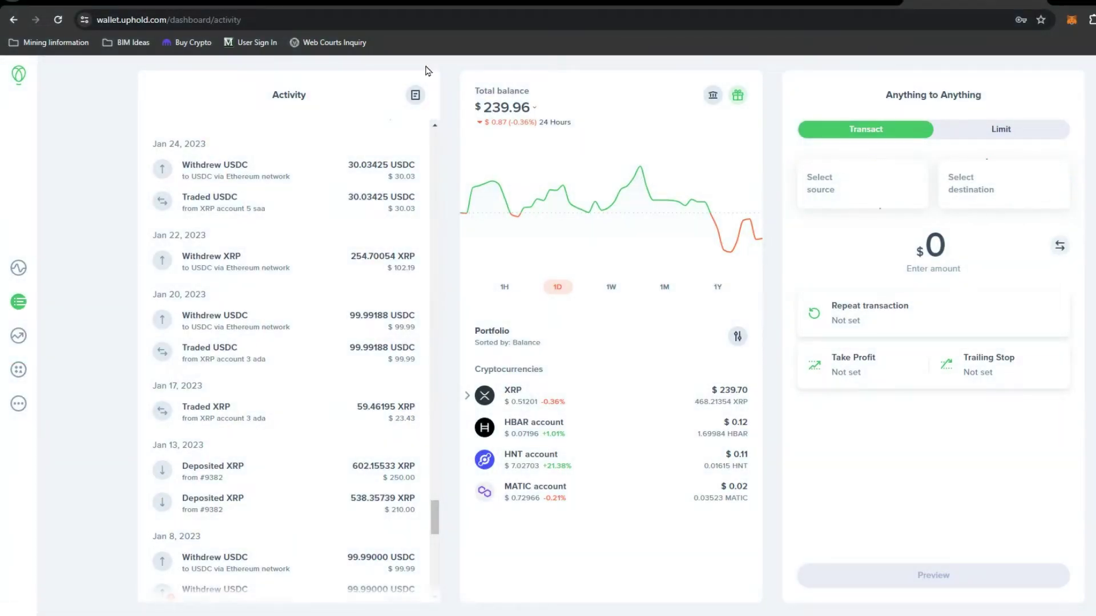
Step: Generate a Transaction history report from the Activity panel for delivery by email
click(416, 95)
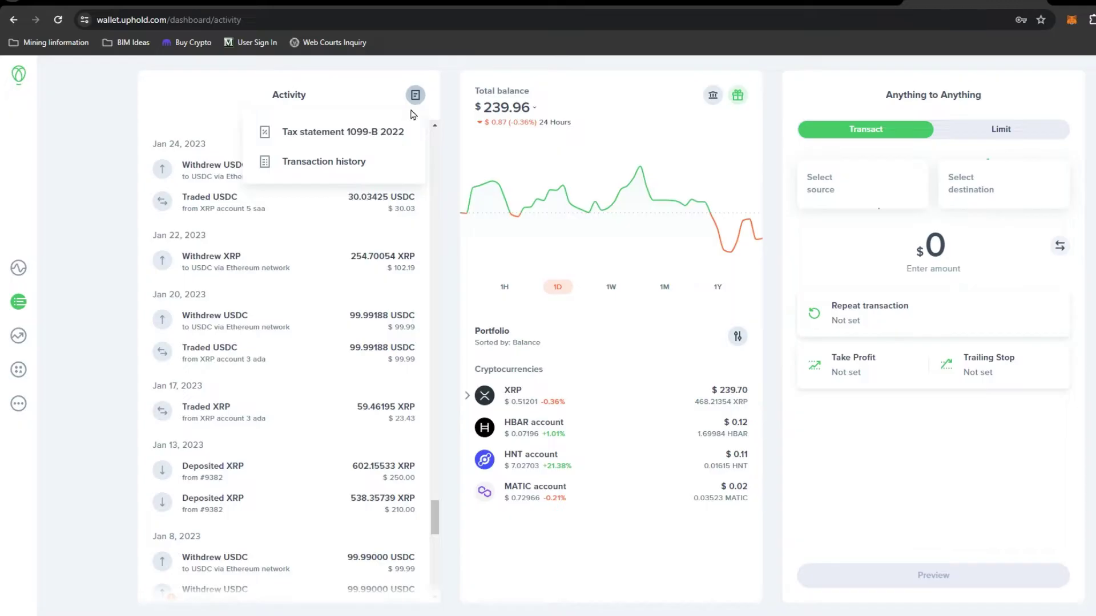
click(361, 165)
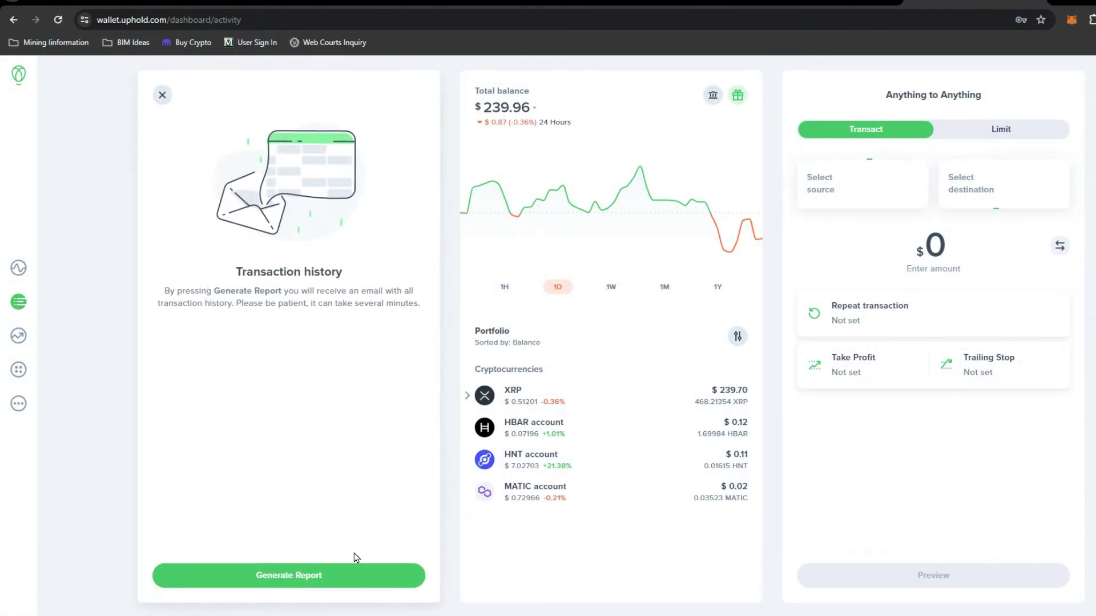
click(331, 577)
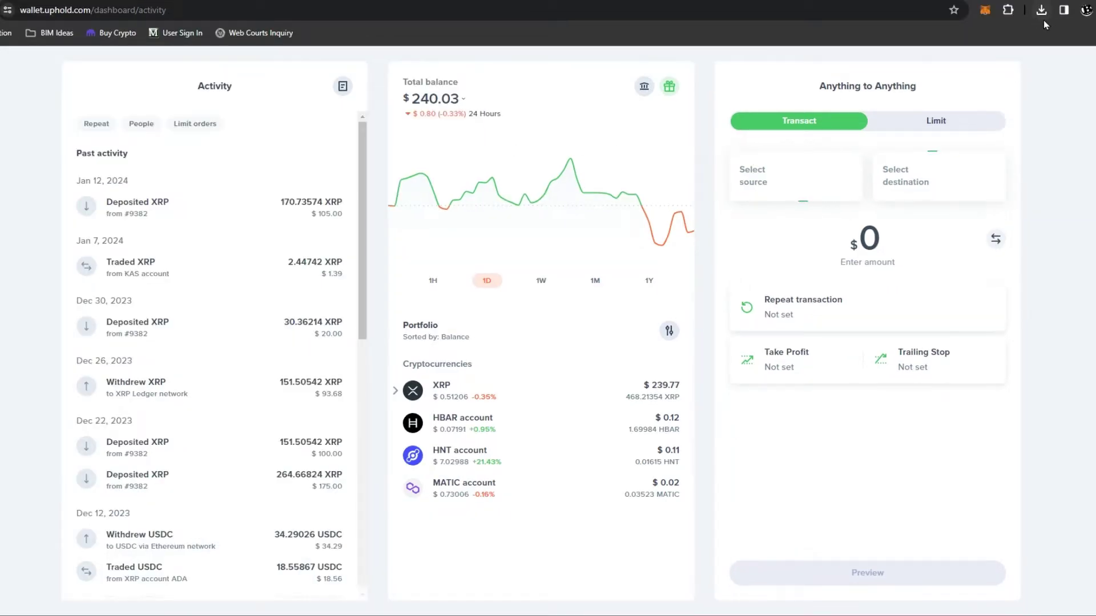
Step: Show the downloaded Uphold transactions CSV in its folder from Chrome's downloads list
click(1044, 19)
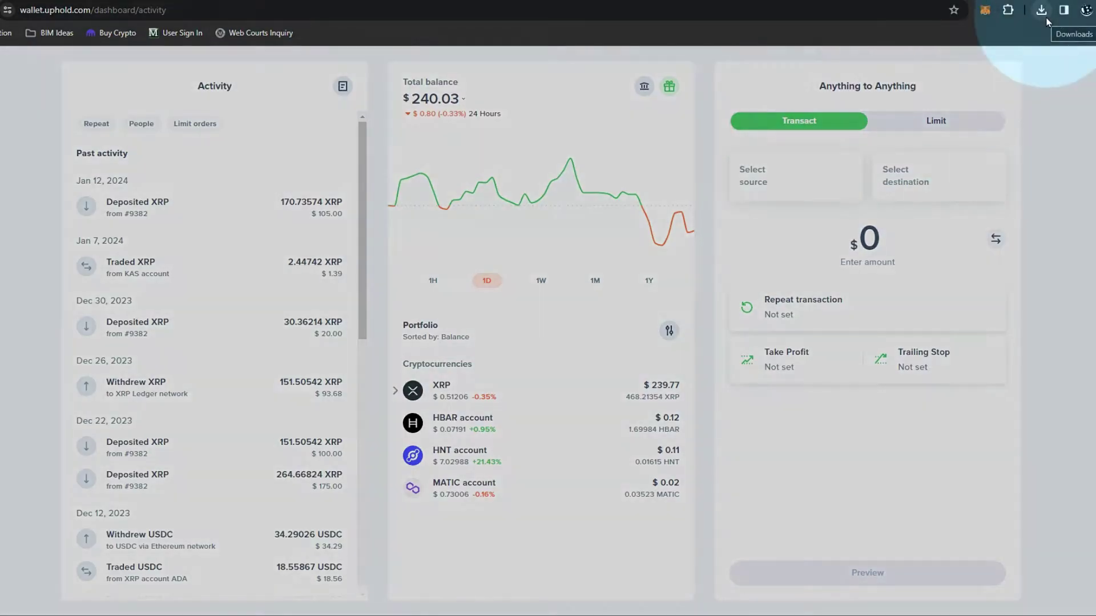
click(1044, 14)
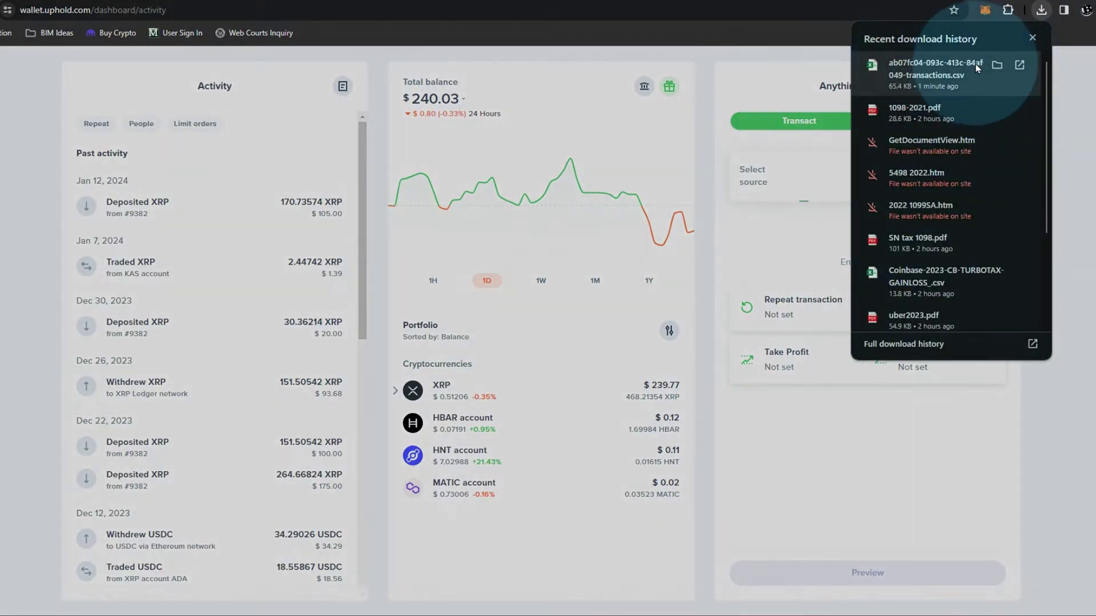
click(964, 61)
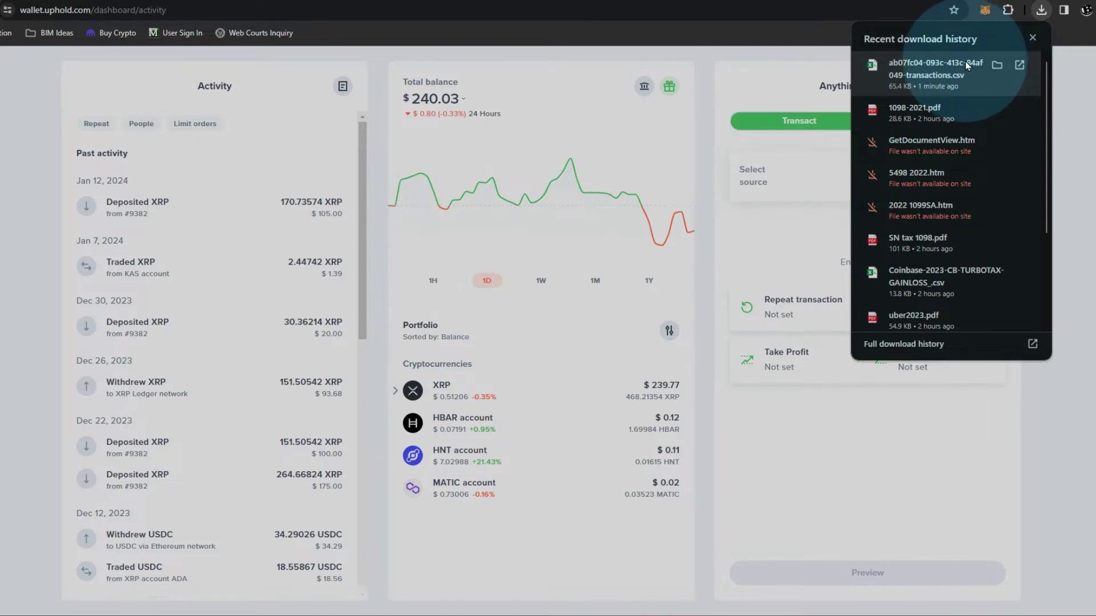
click(995, 64)
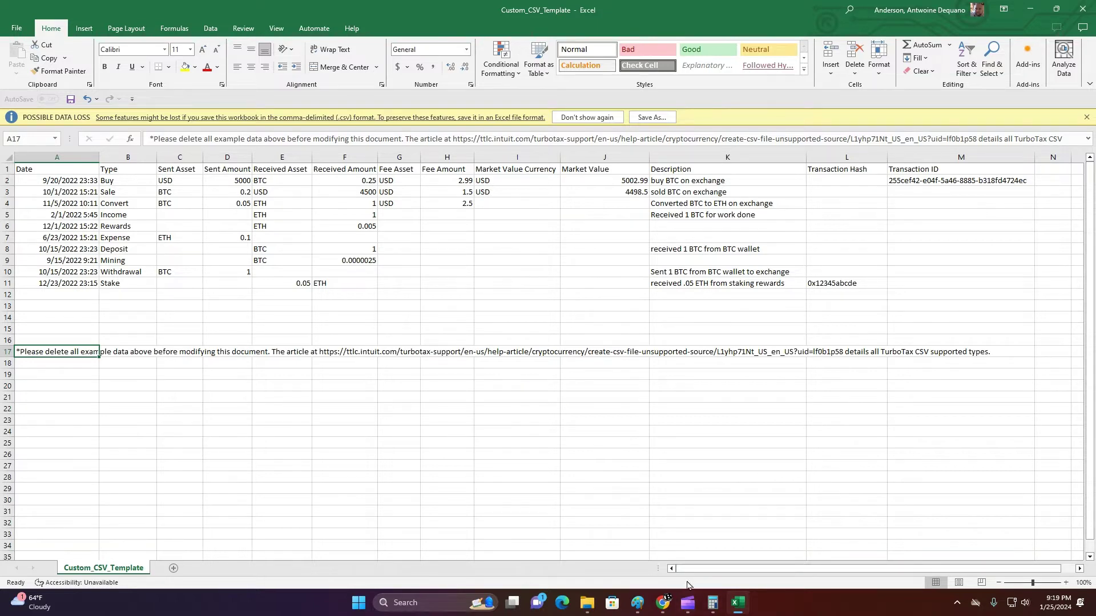
Step: Switch to the untitled spreadsheet with the Uphold export and select column A (Date)
mouse_move(635, 610)
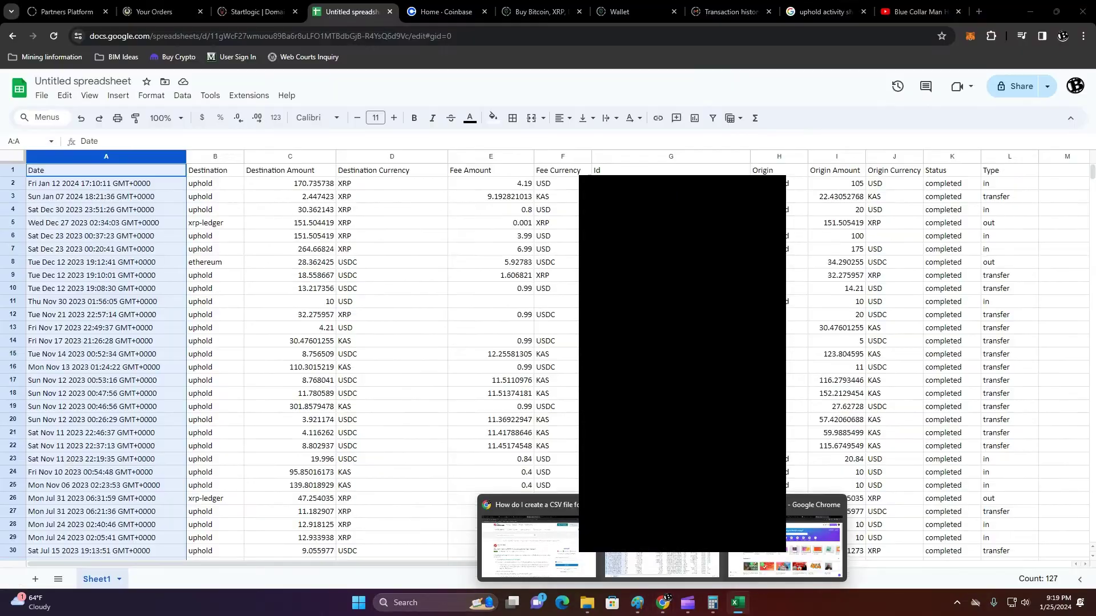
click(661, 551)
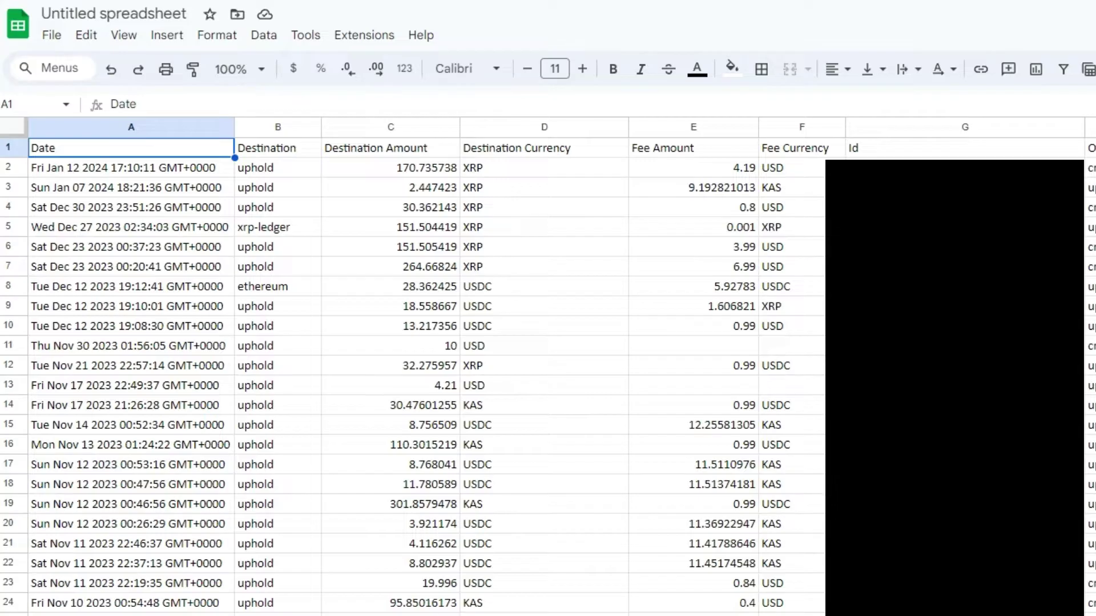
click(157, 128)
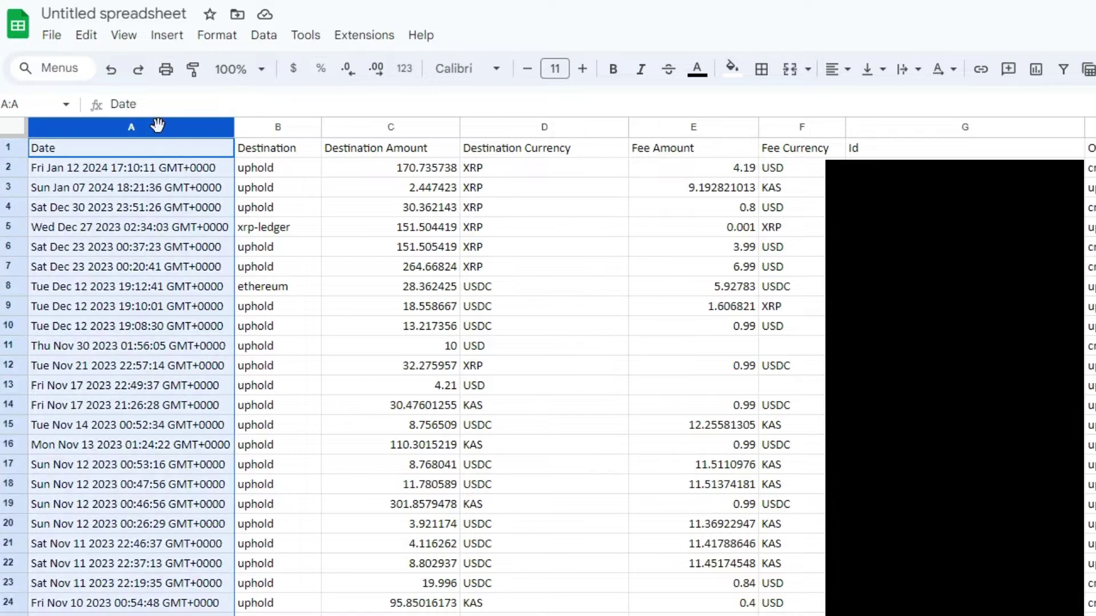
Step: Find and replace GMT+0000 with nothing, clearing the suffix from 126 dates
click(86, 36)
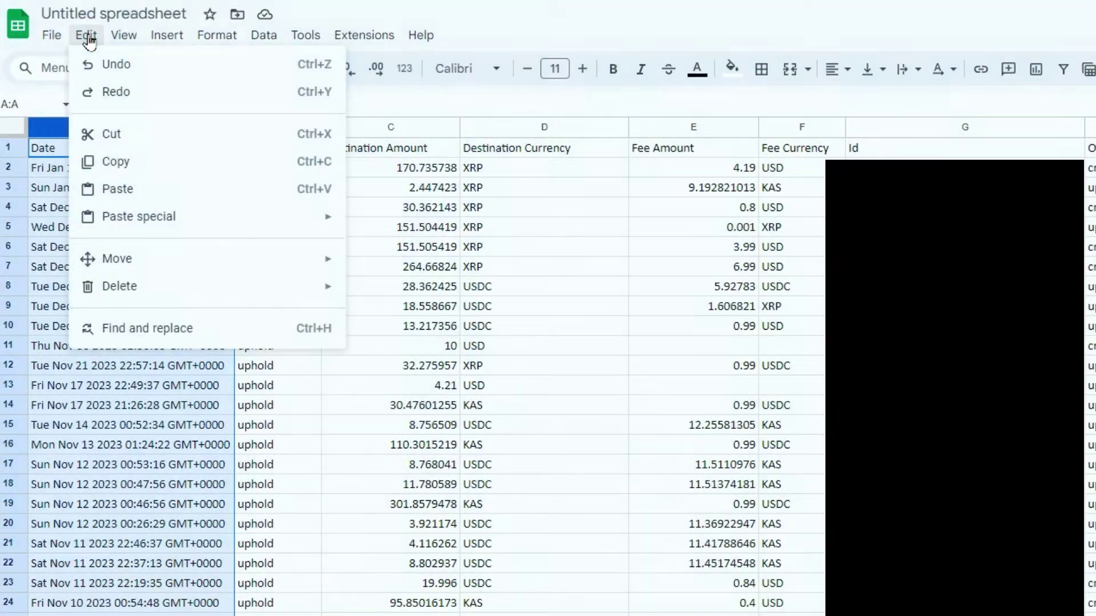
click(174, 333)
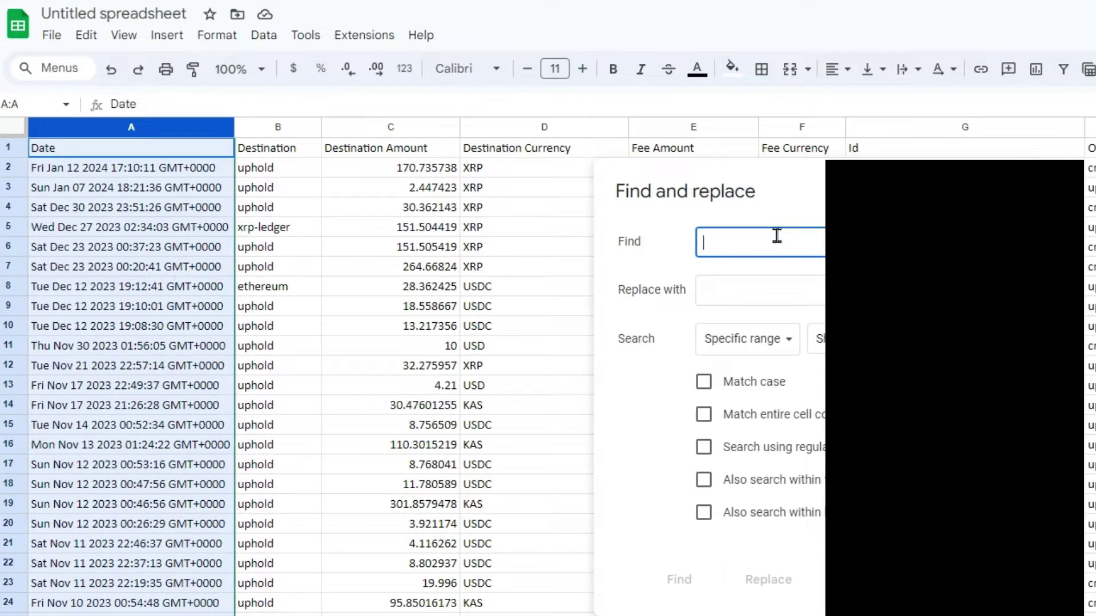
text(GMT+0000)
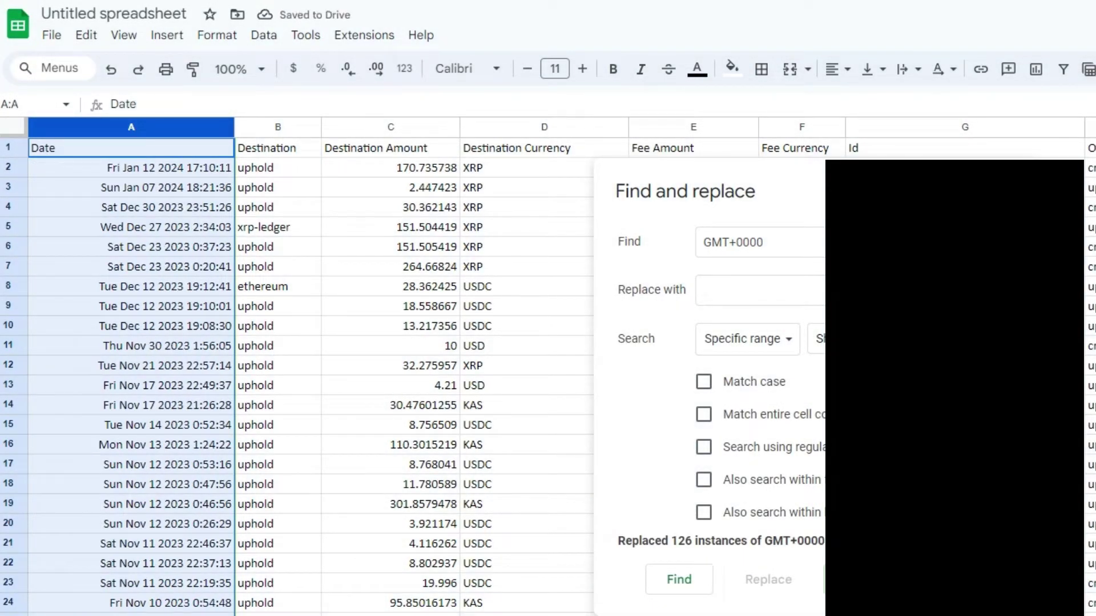
key(Escape)
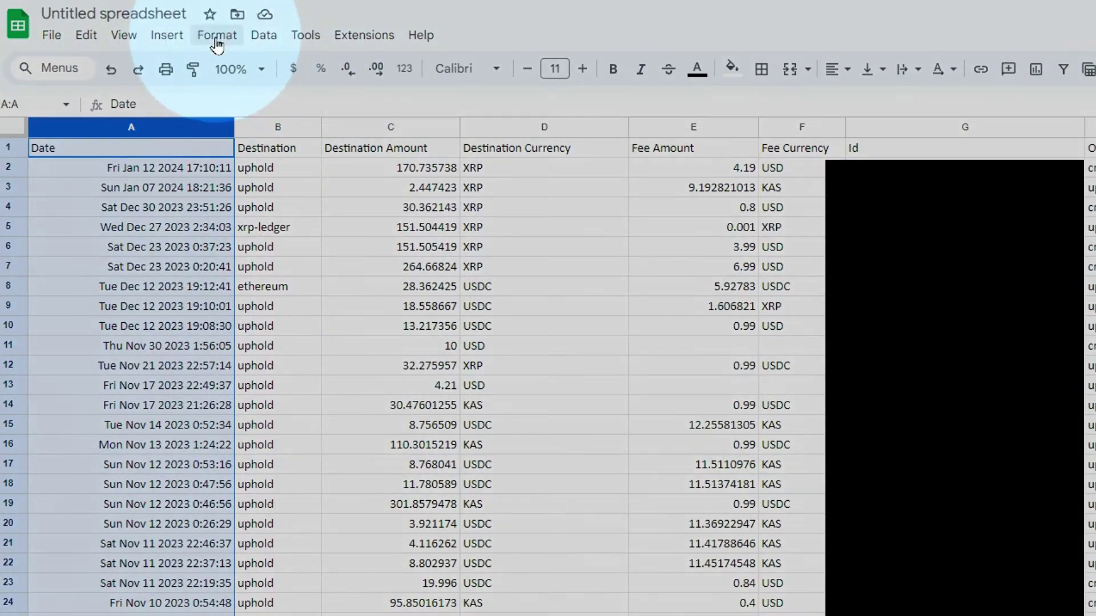
Step: Format column A as Date time, e.g. 1/12/2024 17:10:11
click(216, 40)
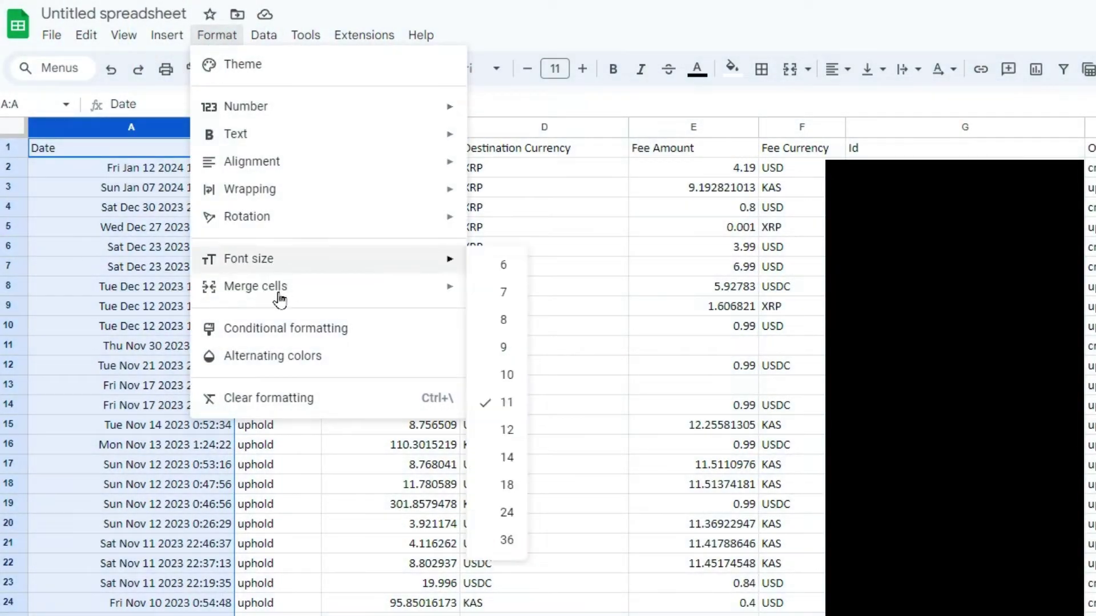
click(293, 109)
mouse_move(359, 108)
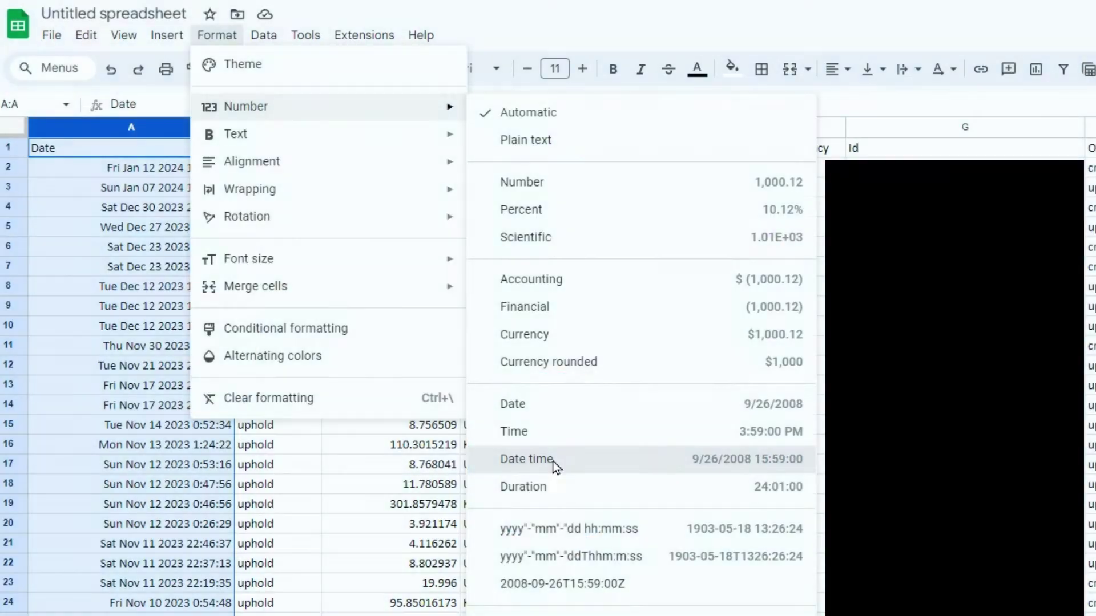
click(527, 459)
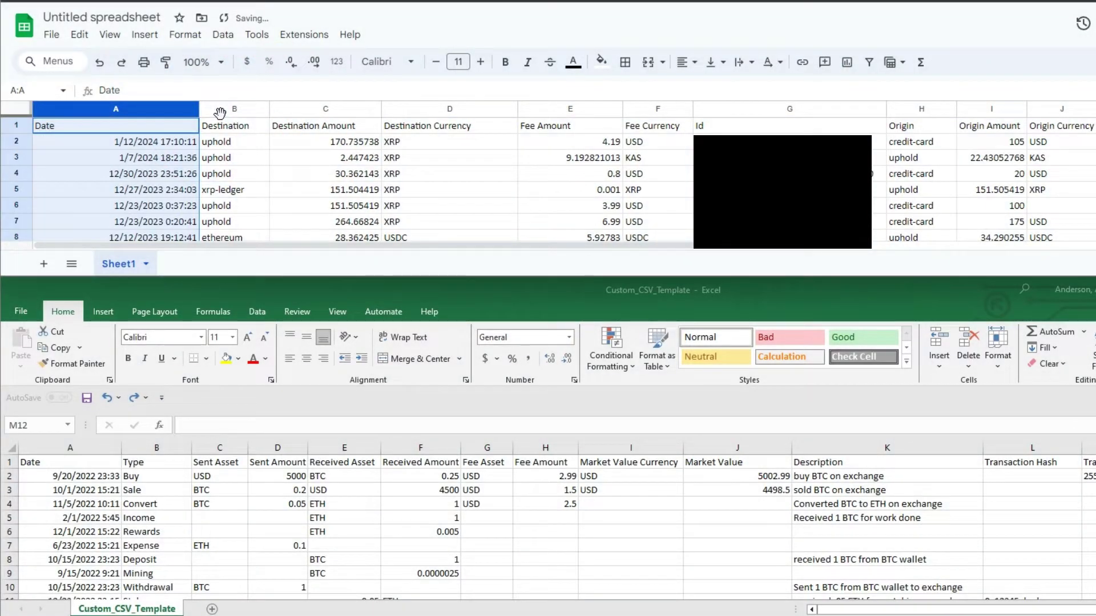
Step: Select column B, the Destination column, in the transaction sheet
click(220, 111)
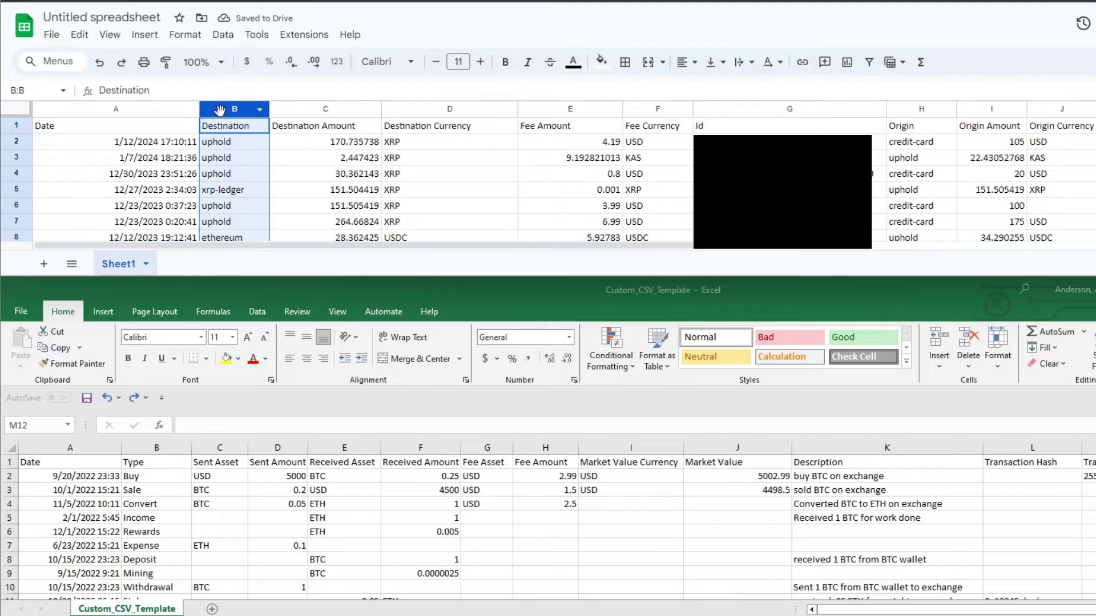
Step: Delete the Destination header and all values from column B
key(Delete)
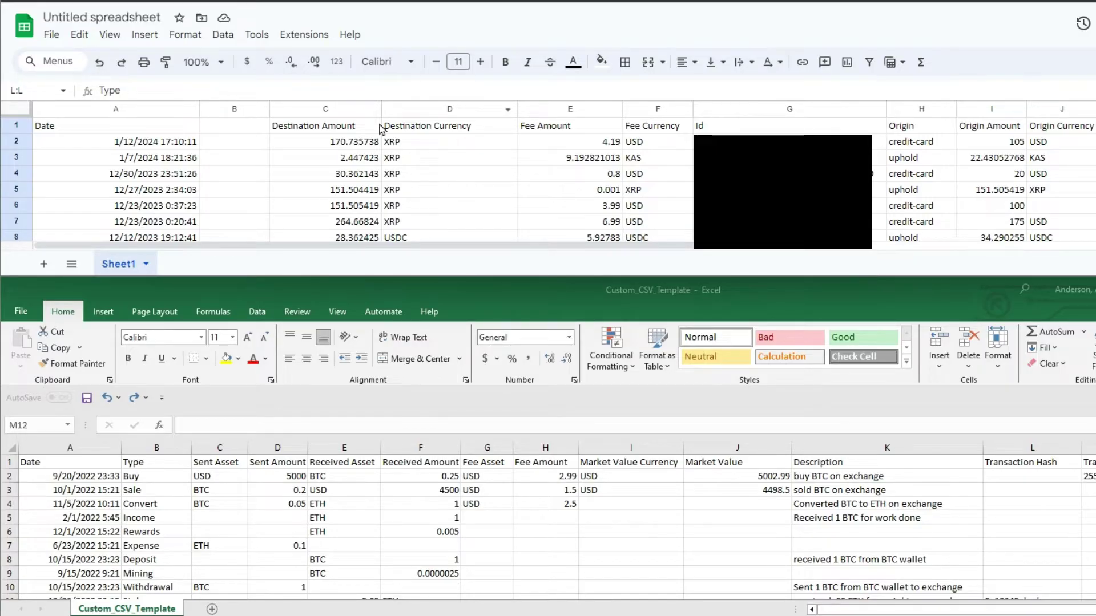
Step: Paste the Type column (in, transfer, out) into the emptied column B
click(224, 113)
right_click(224, 118)
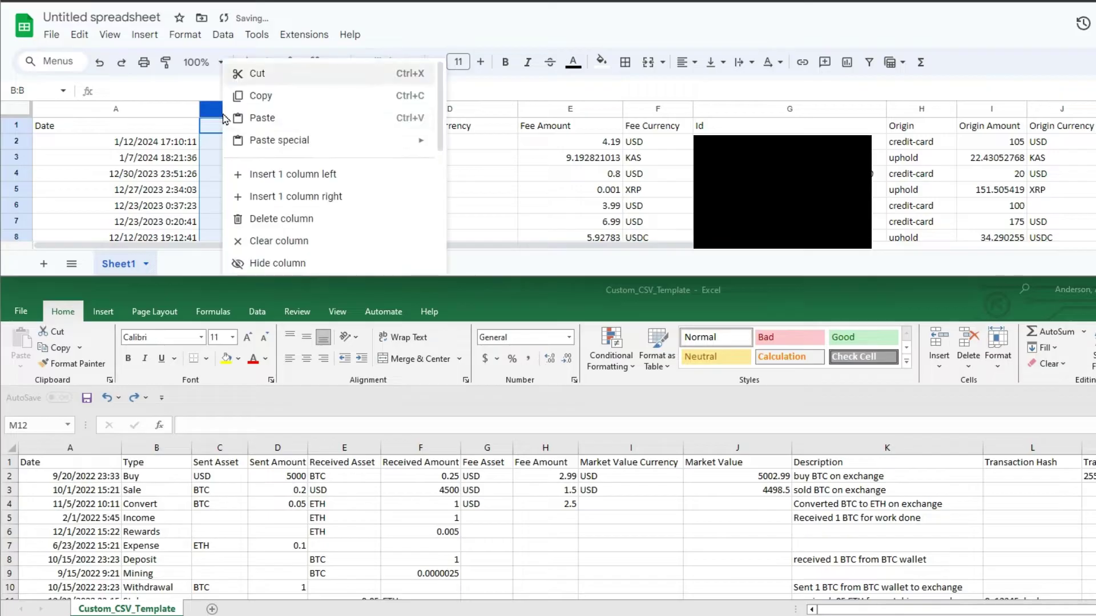
click(269, 118)
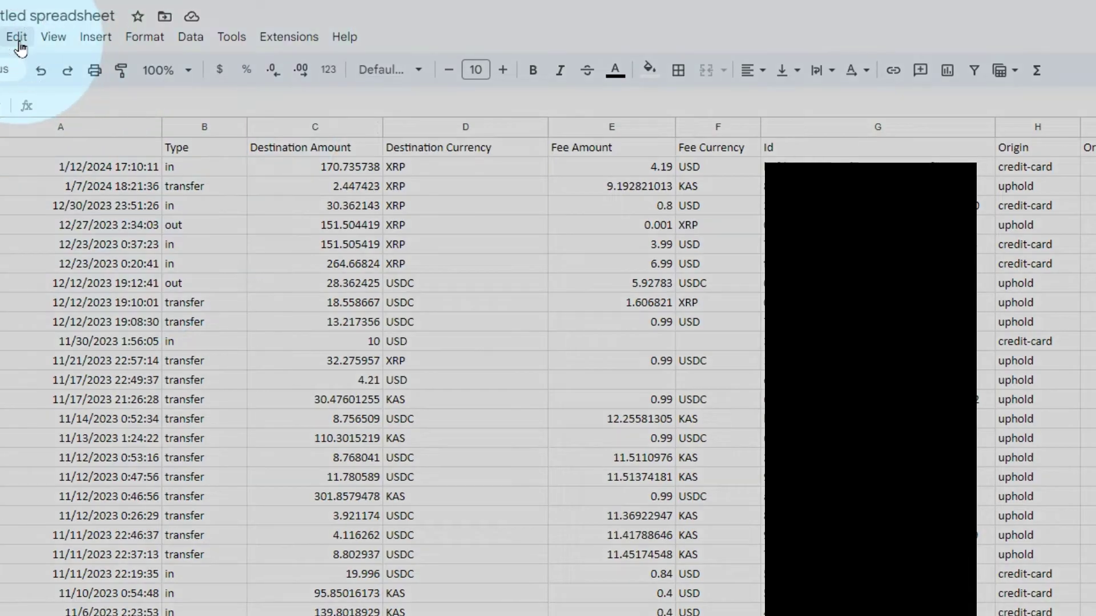
Step: Replace all 27 case-matched 'in' occurrences on this sheet with 'Buy'
click(17, 38)
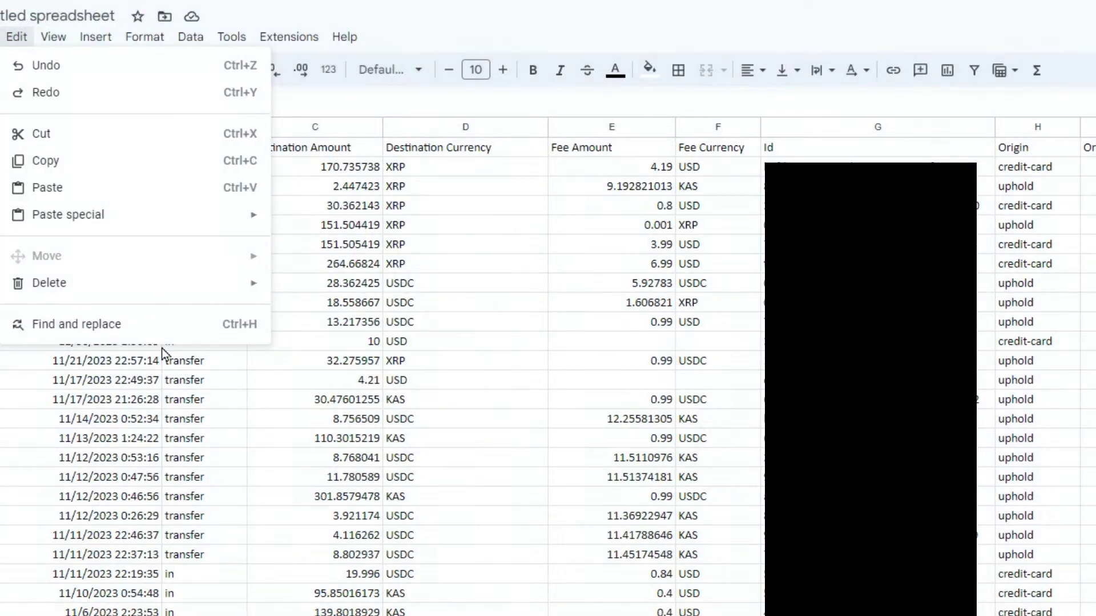
click(116, 333)
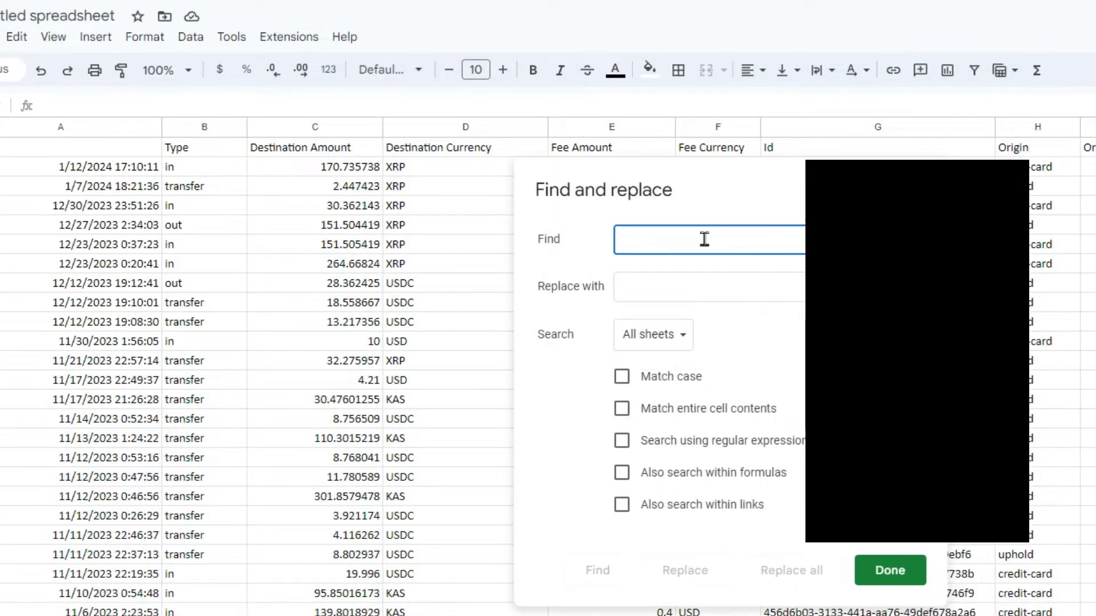
text(in)
click(702, 296)
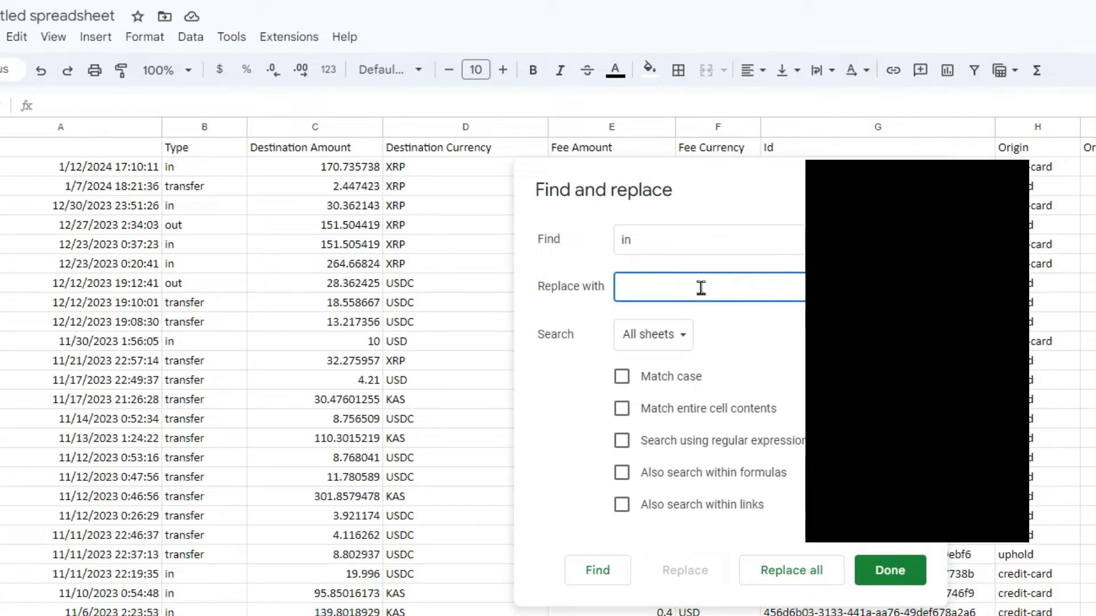
text(Buy)
click(685, 341)
click(687, 369)
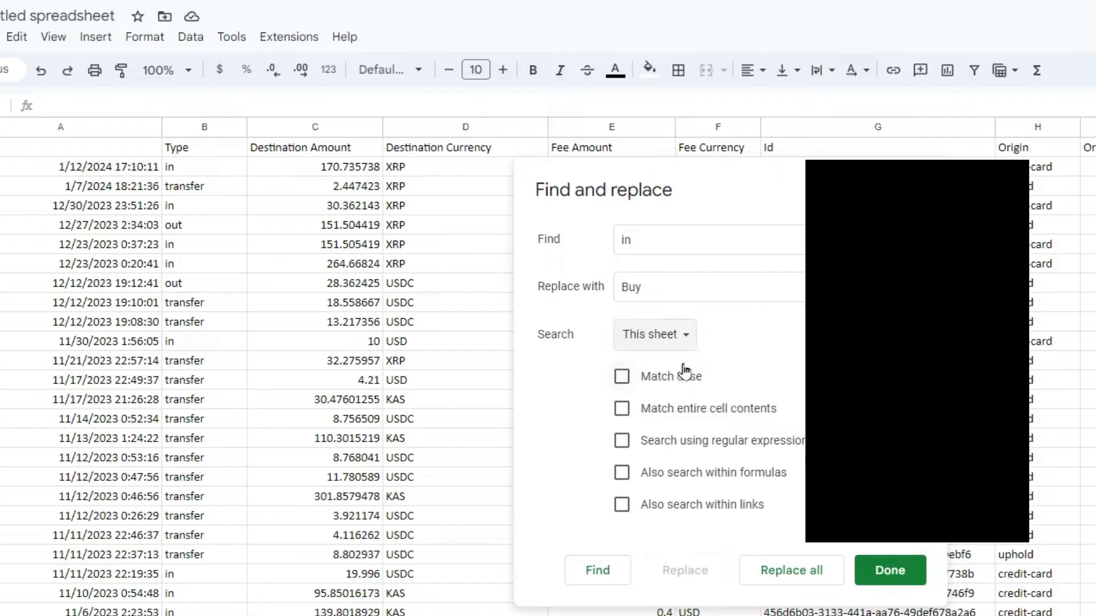
click(622, 378)
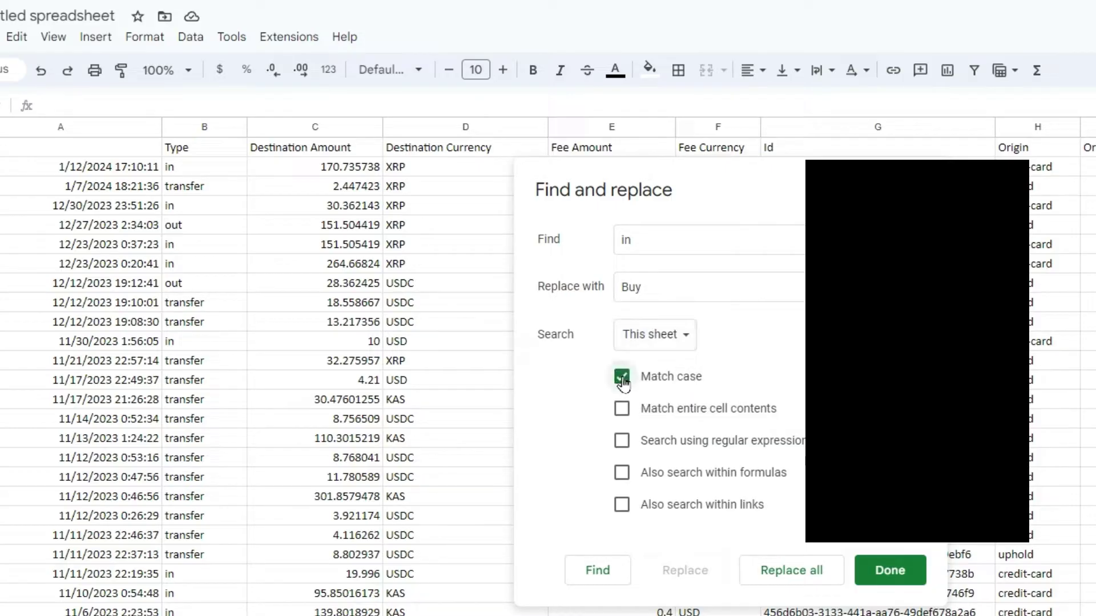
click(795, 574)
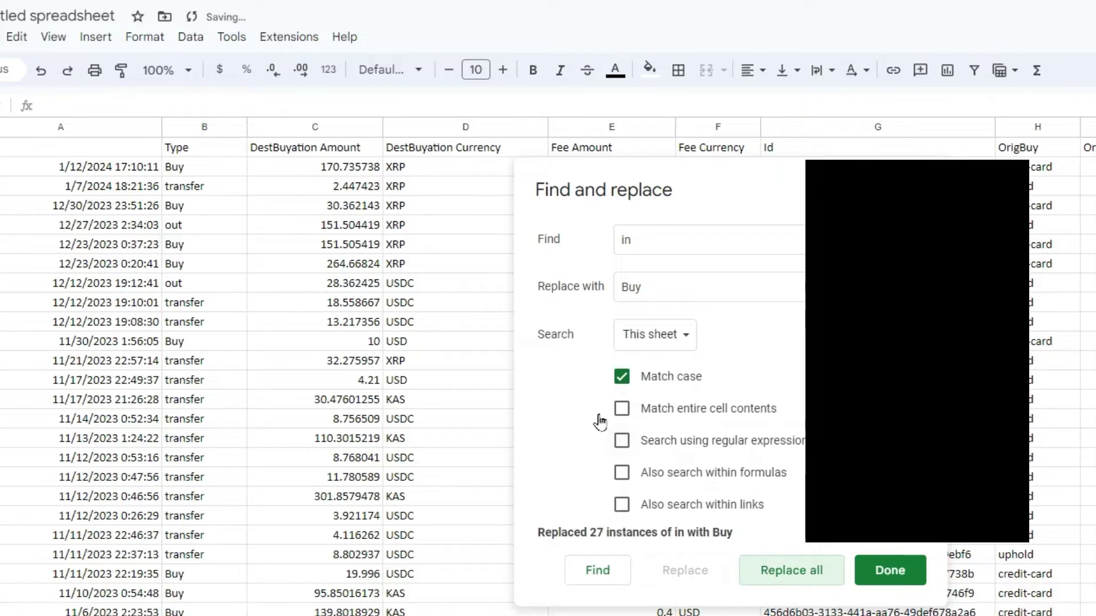
click(899, 573)
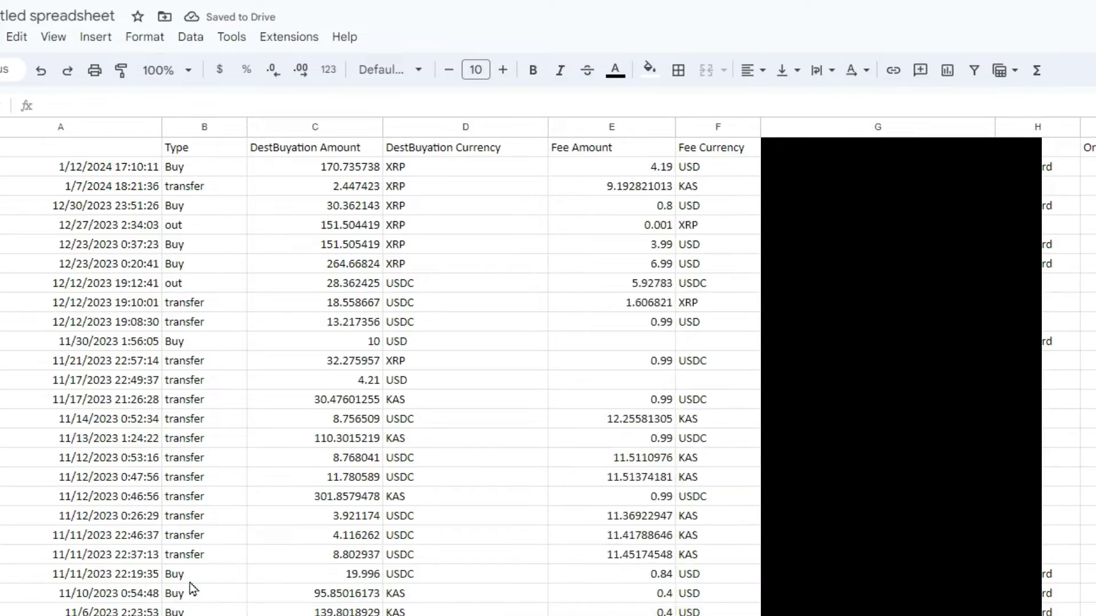
scroll(192, 588, down, 14)
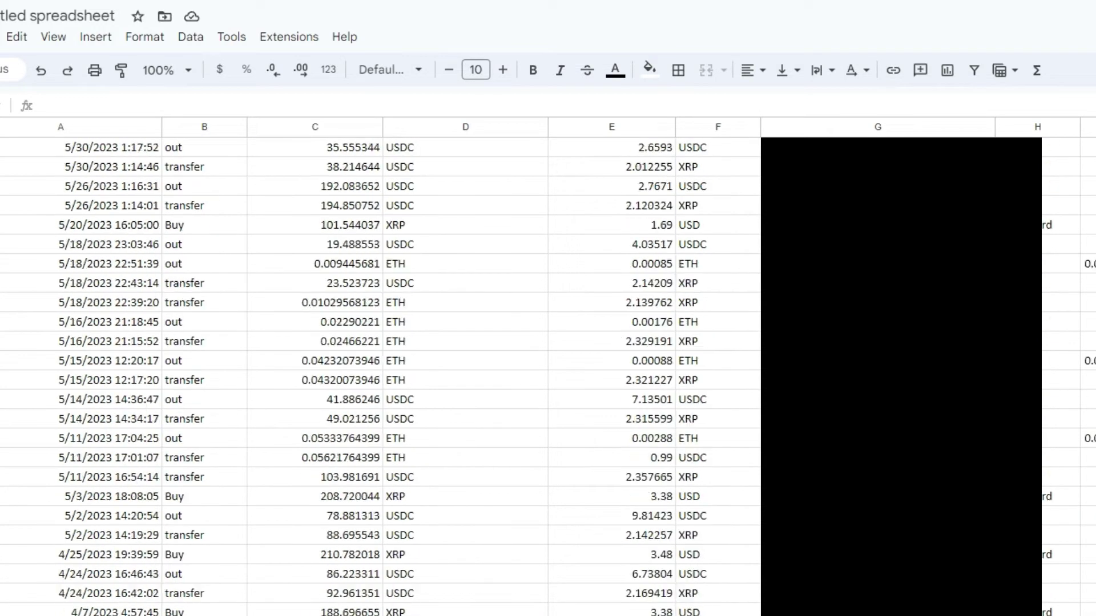
scroll(247, 392, up, 15)
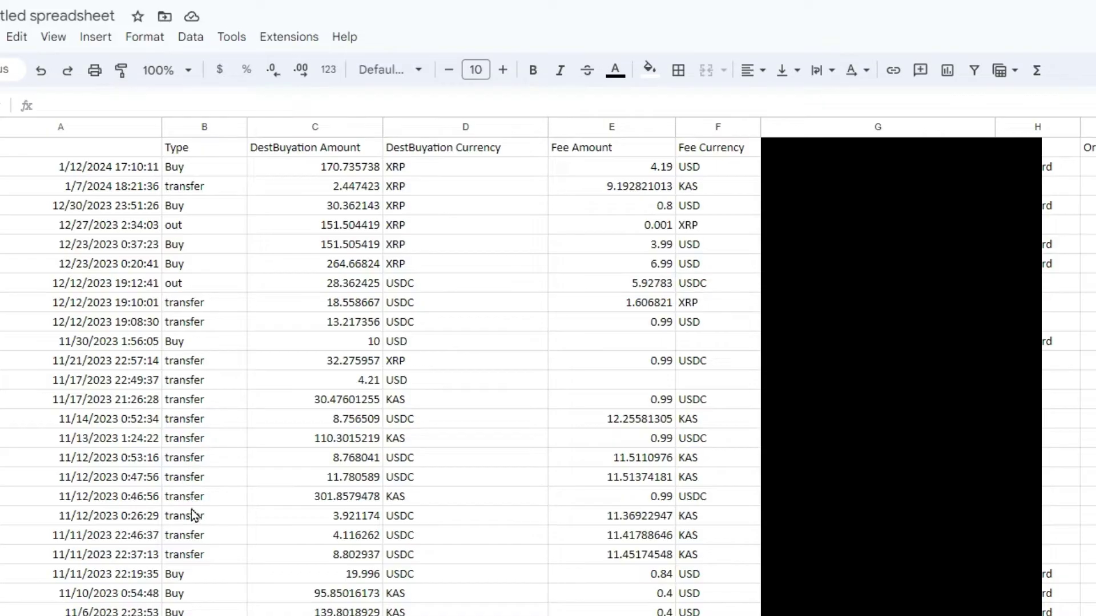
scroll(204, 582, down, 5)
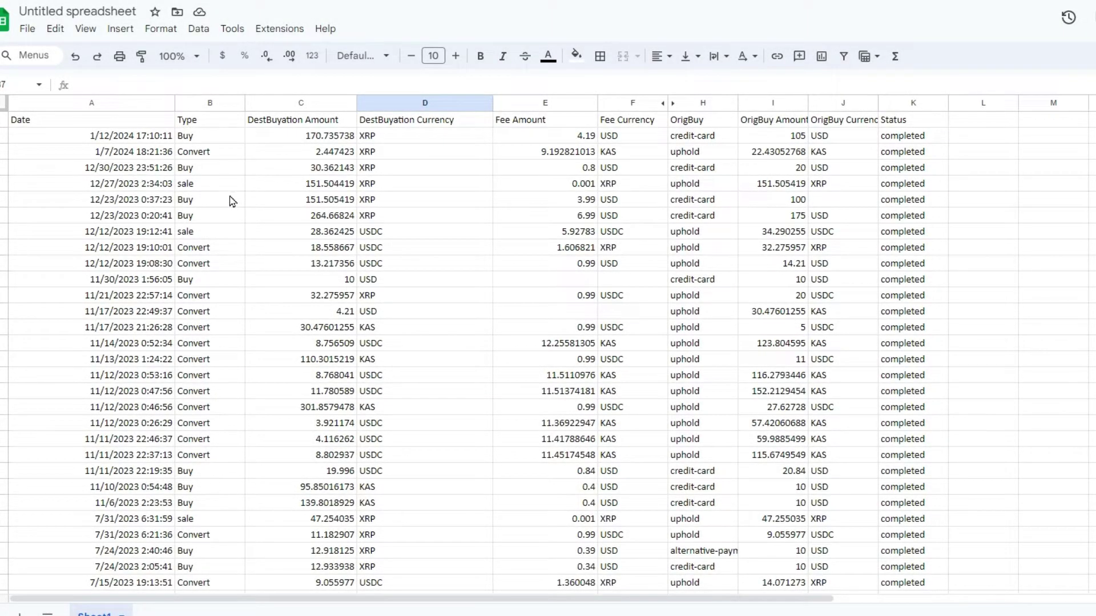
Step: Bring up the Excel TurboTax CSV template window for reference
click(873, 582)
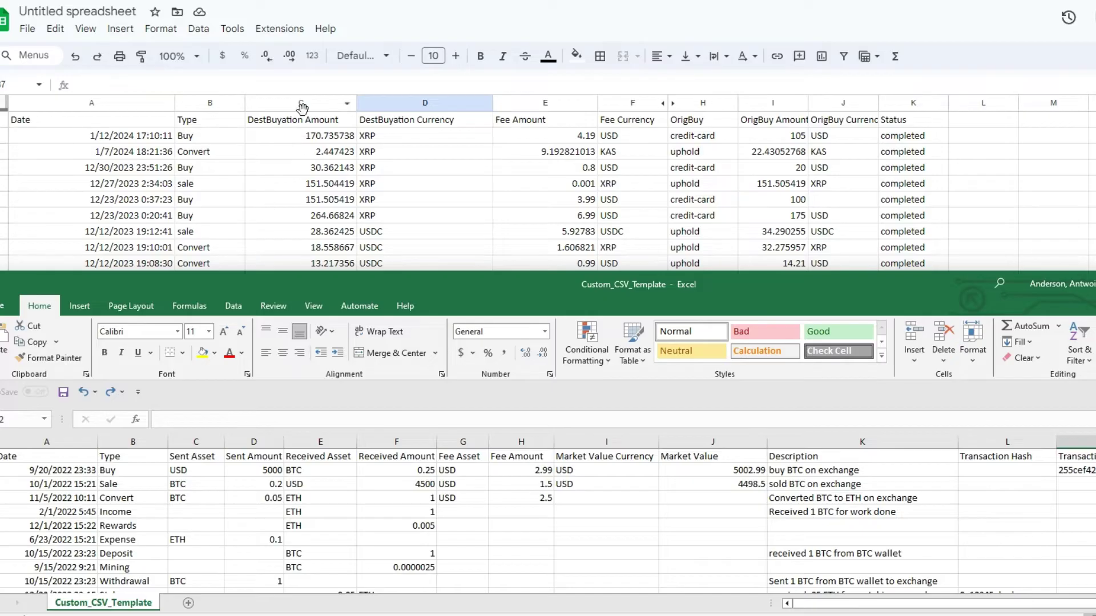
Step: Move the DestBuyation Amount column from C out to empty column M
click(279, 102)
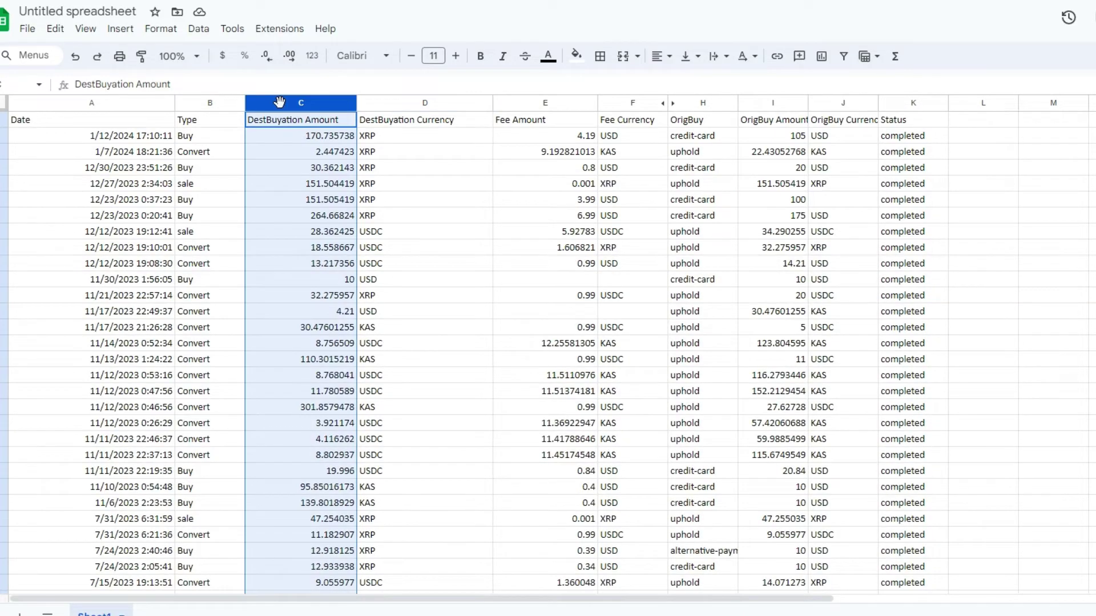
right_click(281, 104)
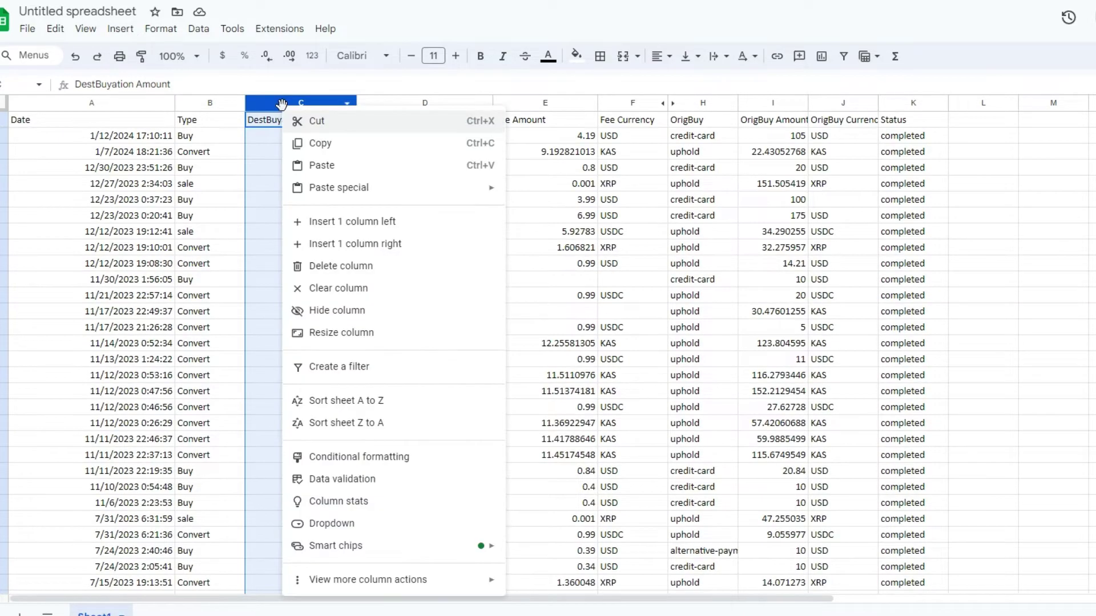
click(305, 119)
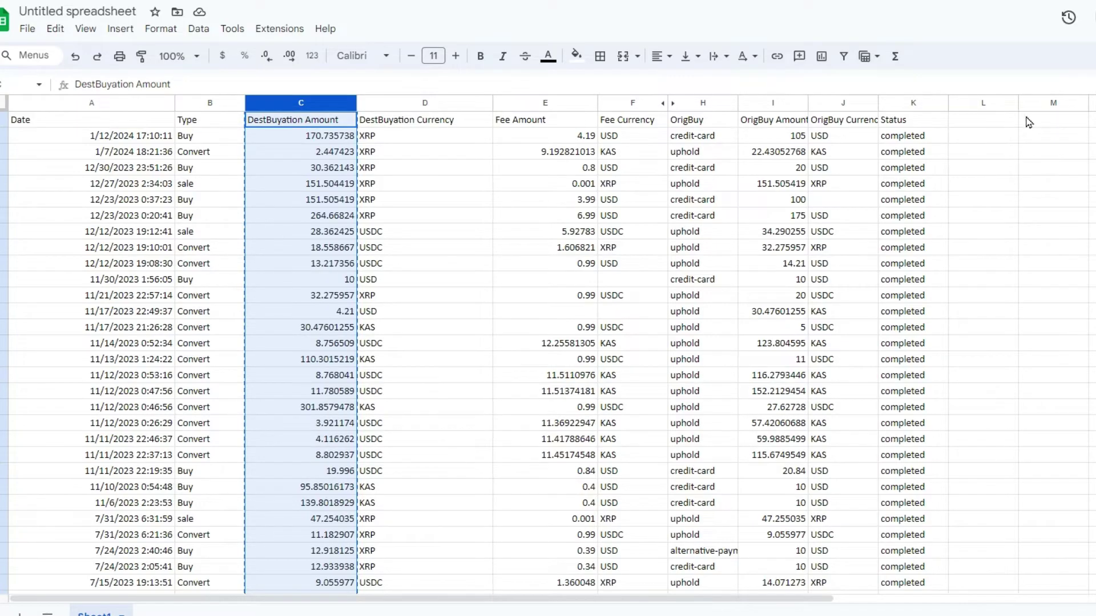
right_click(1044, 119)
click(1048, 107)
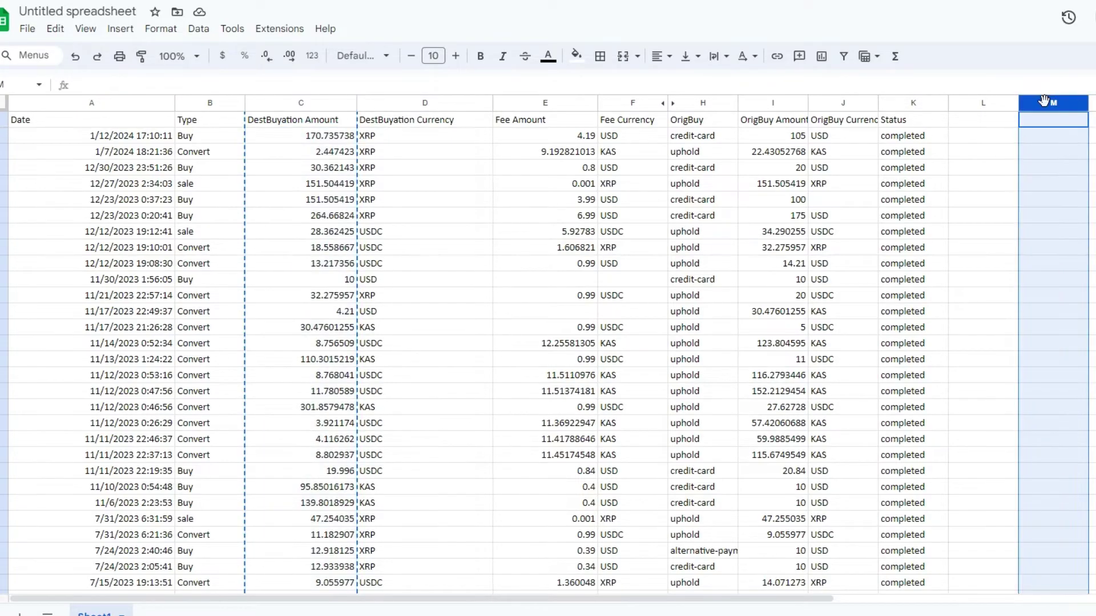
right_click(1047, 107)
click(1085, 163)
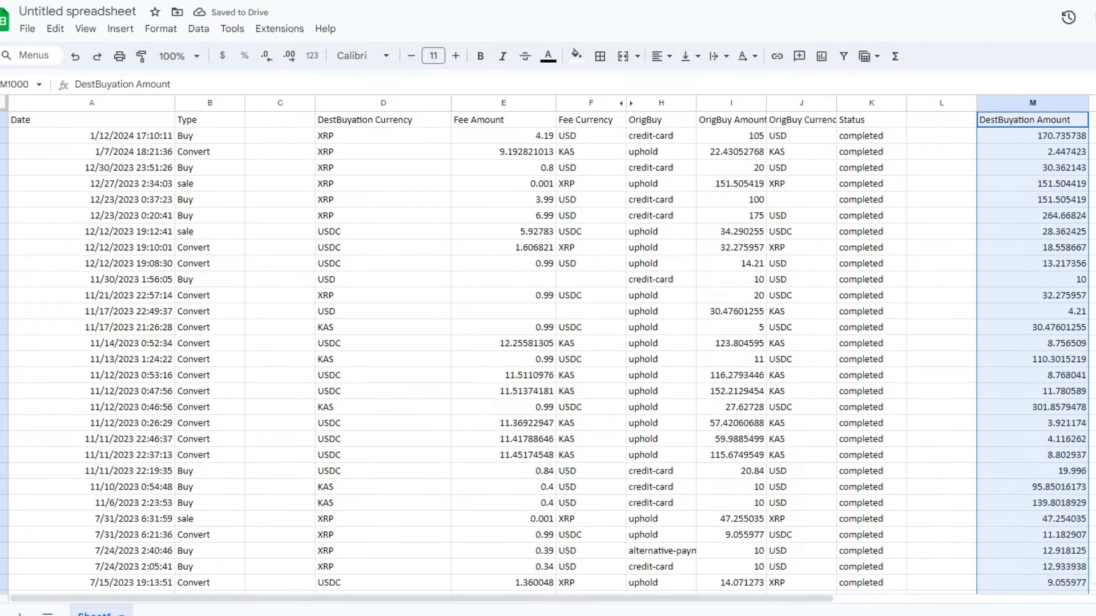
key(alt+Tab)
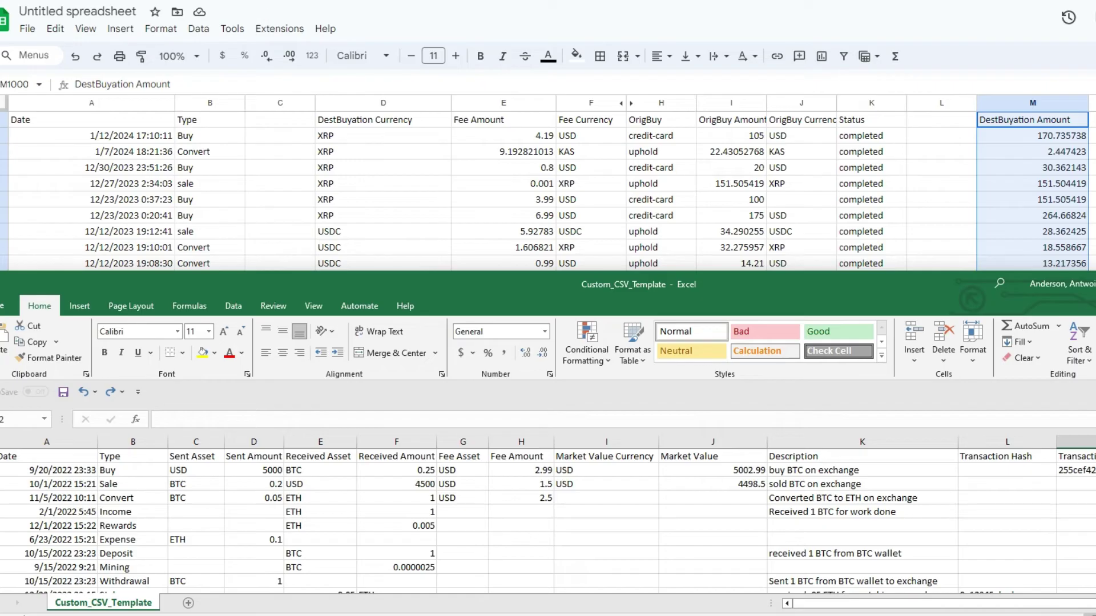
key(alt+Tab)
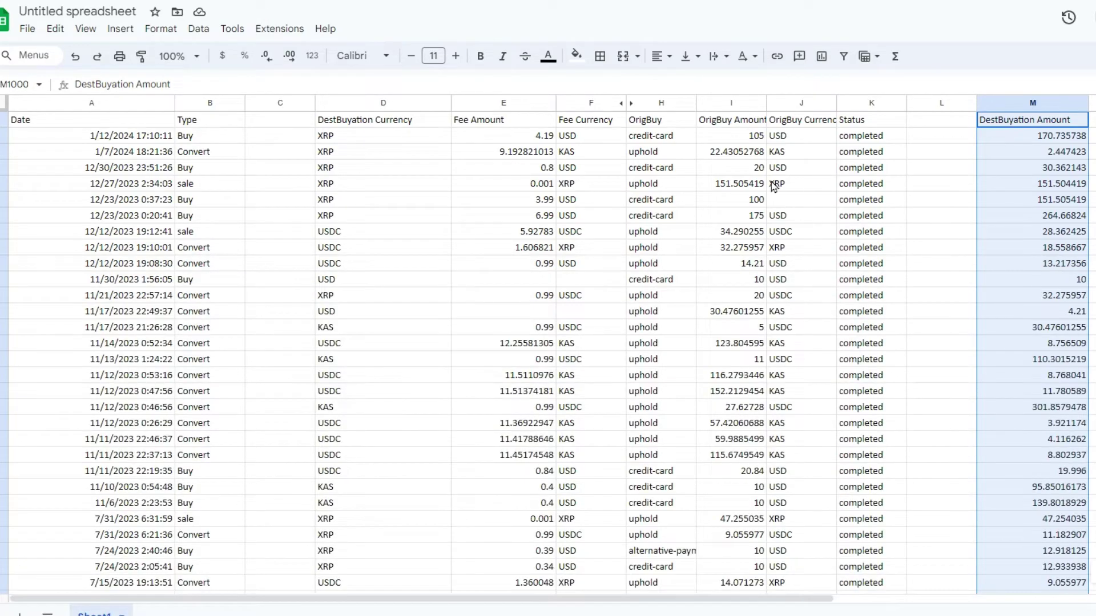
Step: Move OrigBuy Currency from column J into column C and rename its header Sent Asset
click(797, 106)
right_click(798, 108)
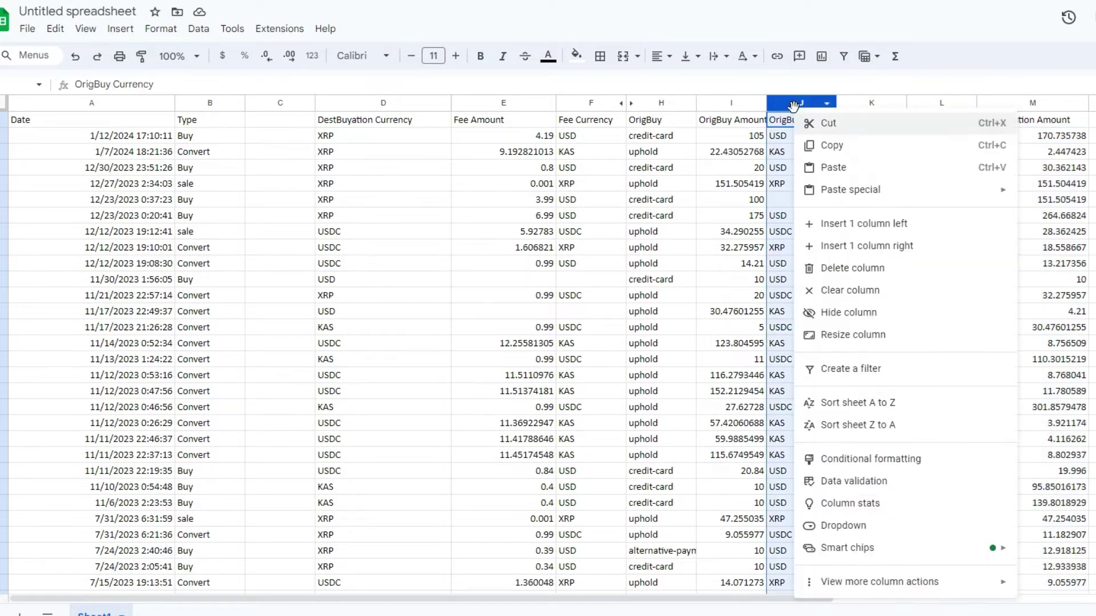
click(828, 124)
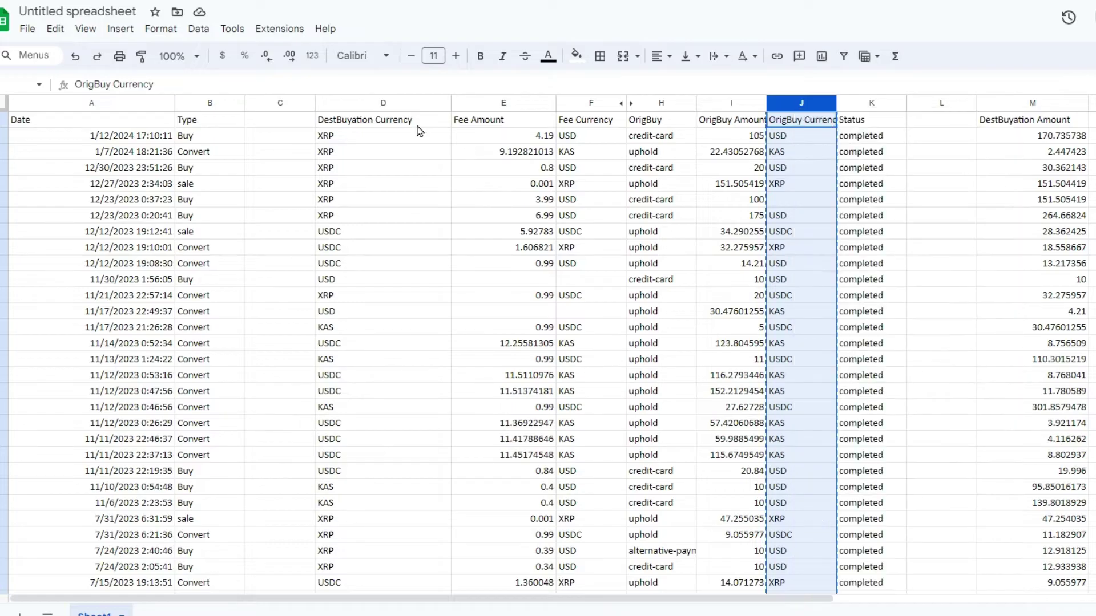
click(264, 108)
right_click(261, 106)
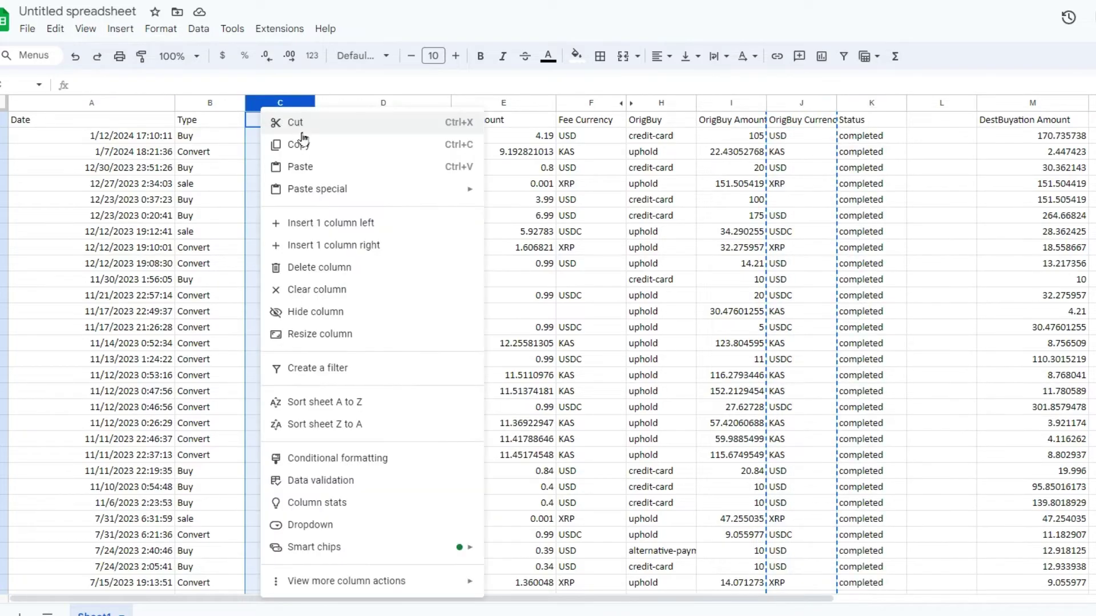
click(301, 167)
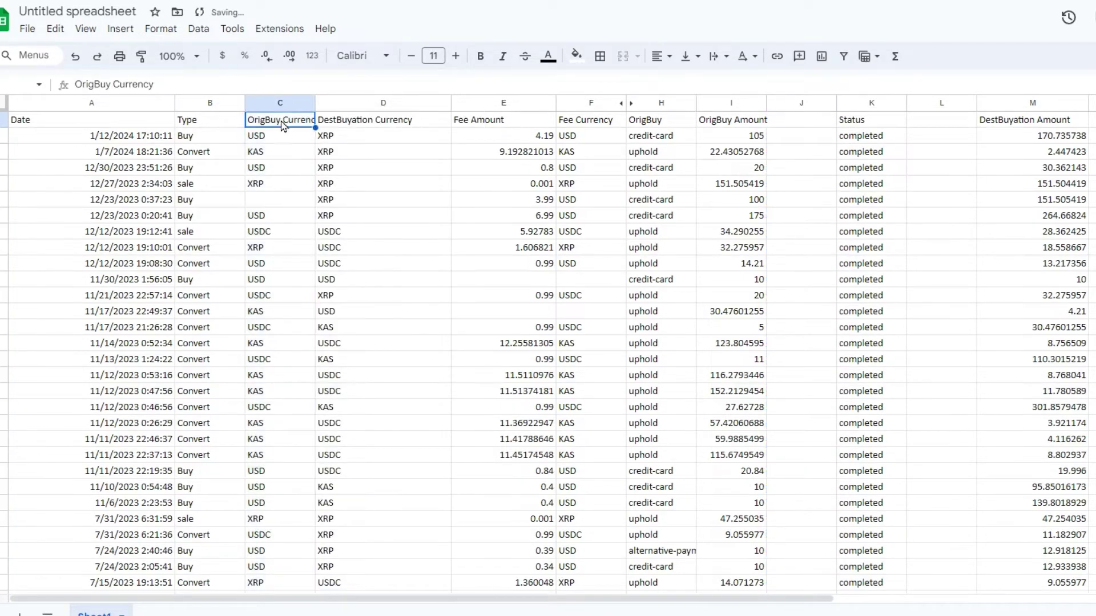
double_click(286, 125)
triple_click(283, 120)
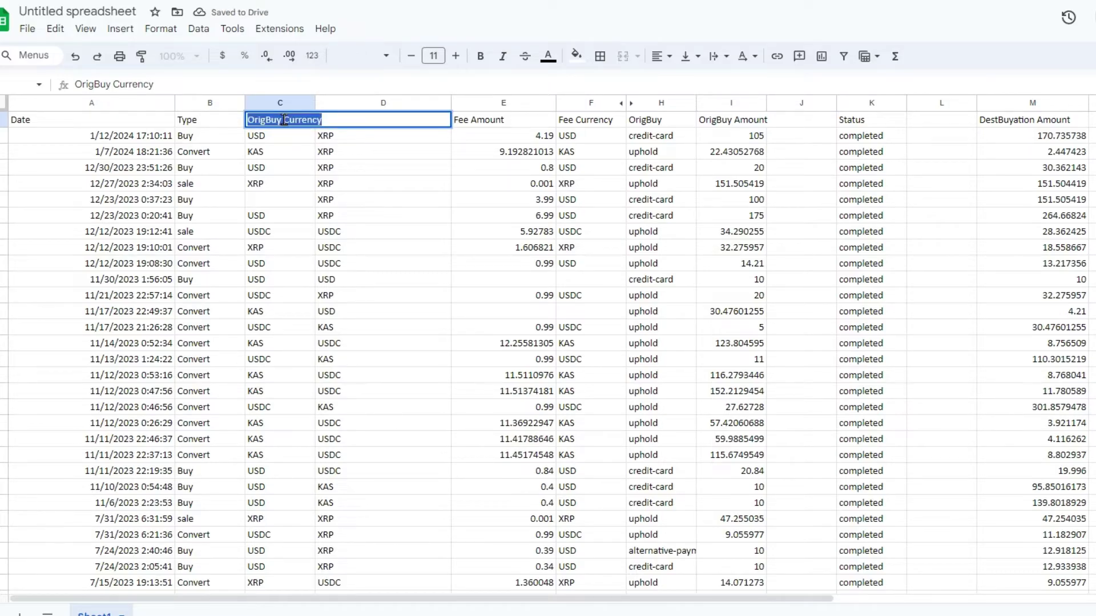
text(Sent Asset)
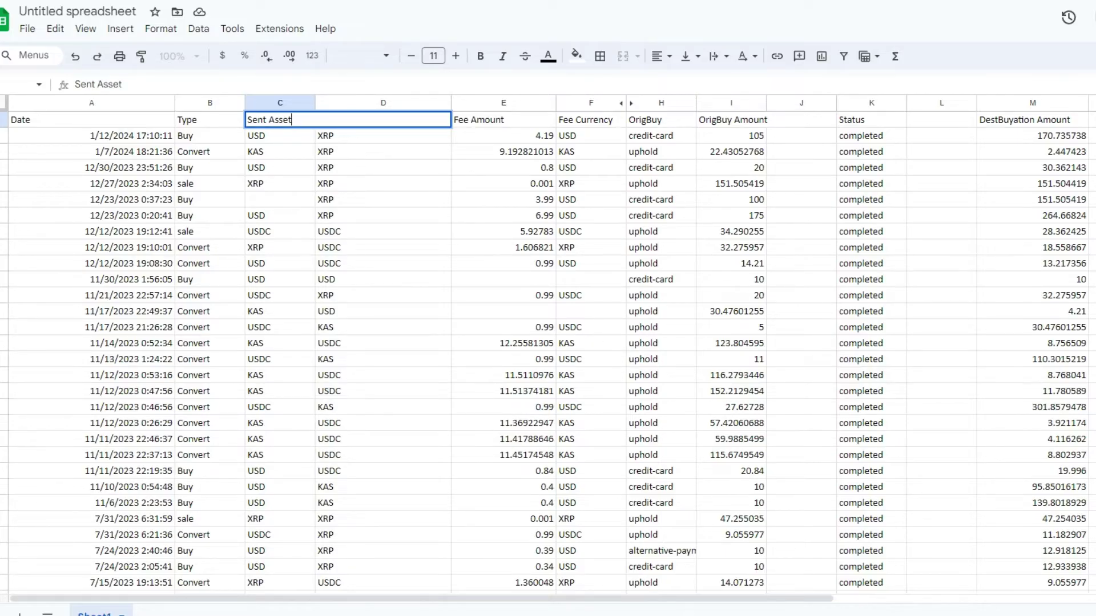
Step: Copy the DestBuyation Currency column into the empty column beside DestBuyation Amount
click(873, 579)
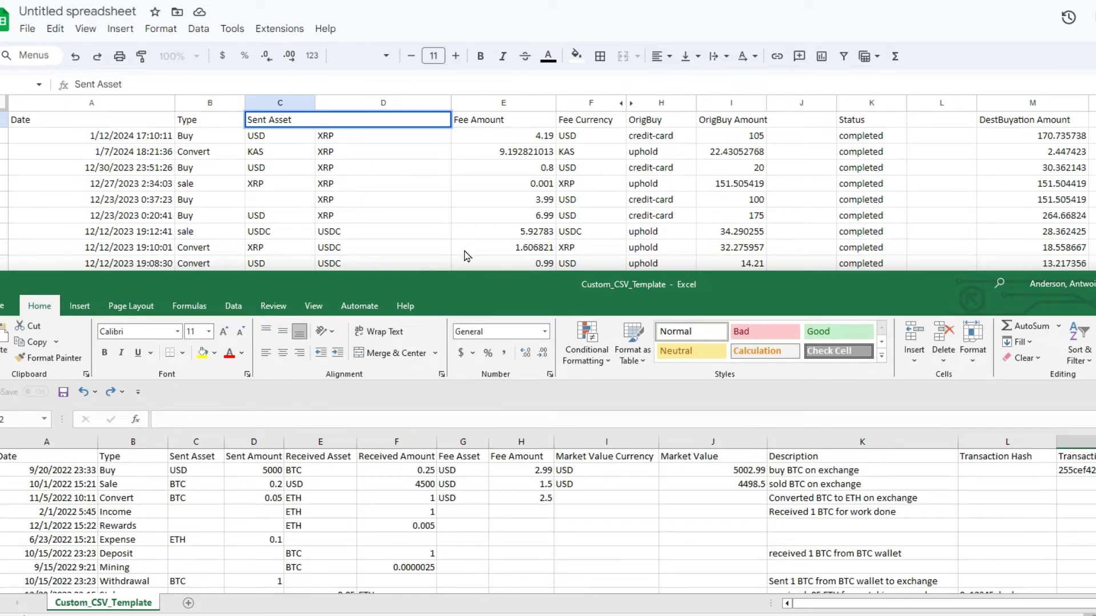
click(285, 137)
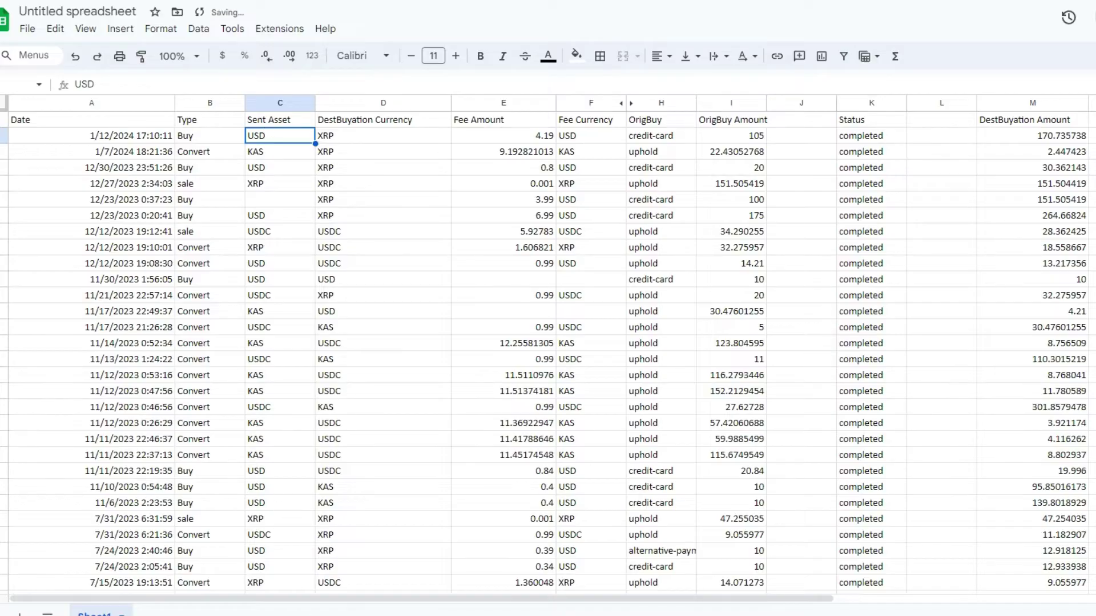
key(alt+Tab)
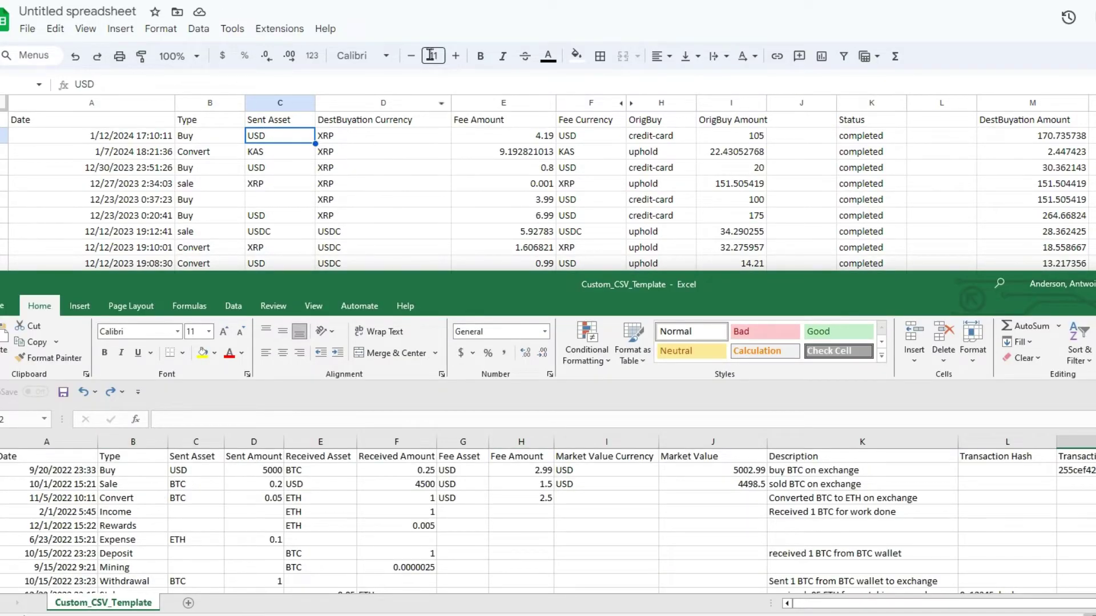
click(400, 103)
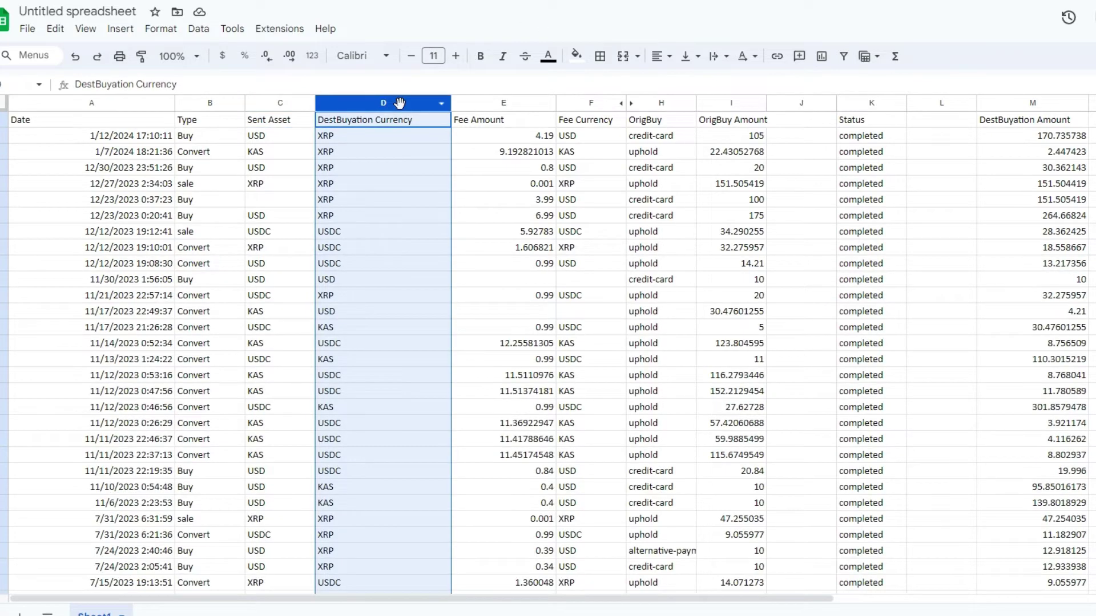
right_click(400, 103)
click(466, 128)
click(941, 103)
right_click(941, 103)
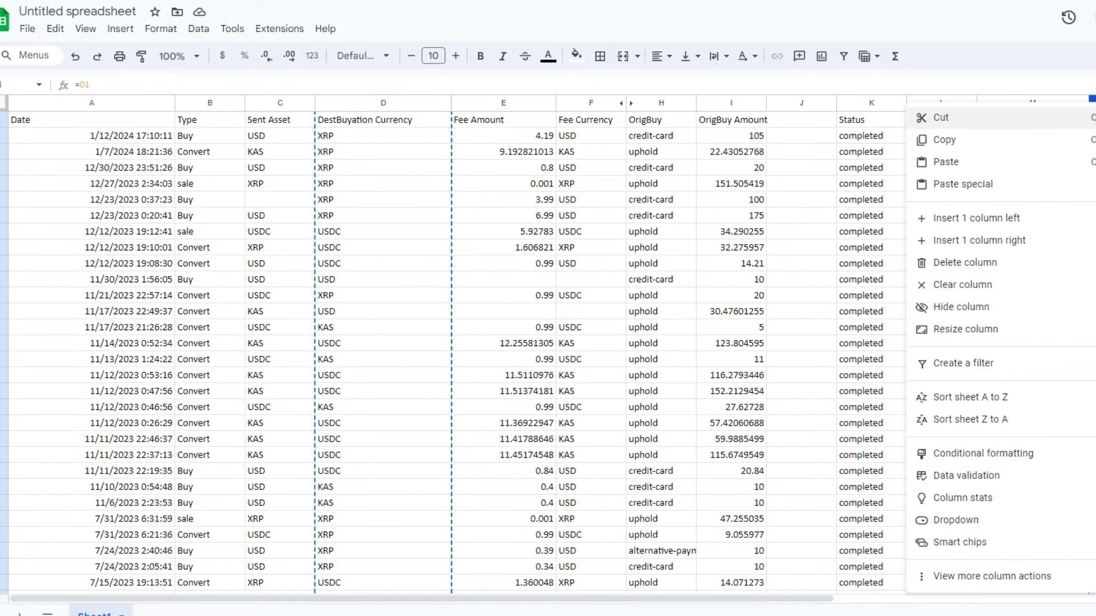
click(948, 171)
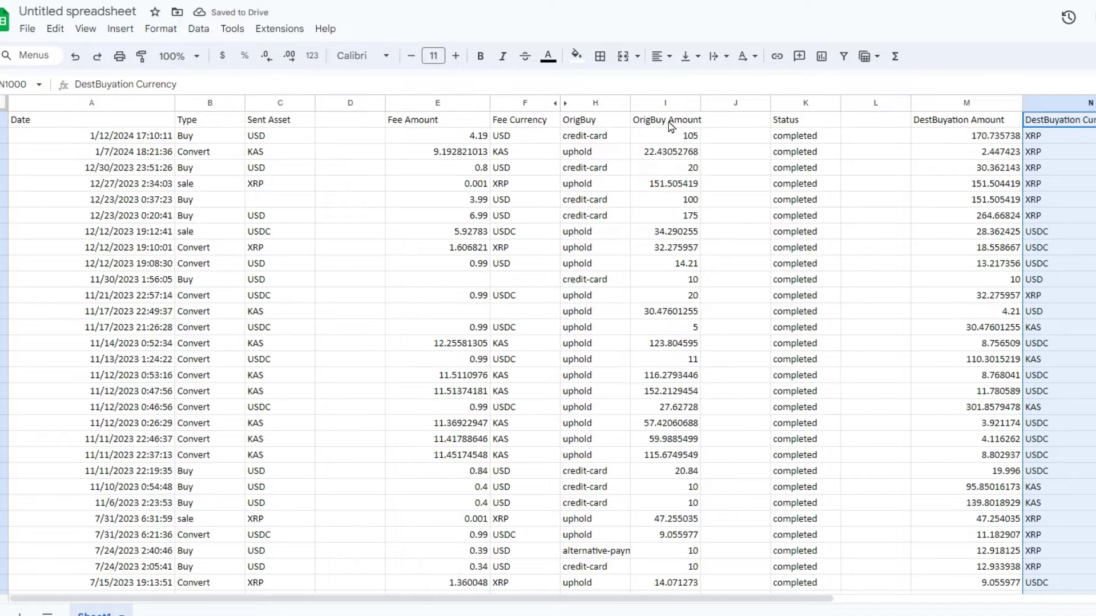
Step: Move the OrigBuy Amount column from I into column D
click(668, 103)
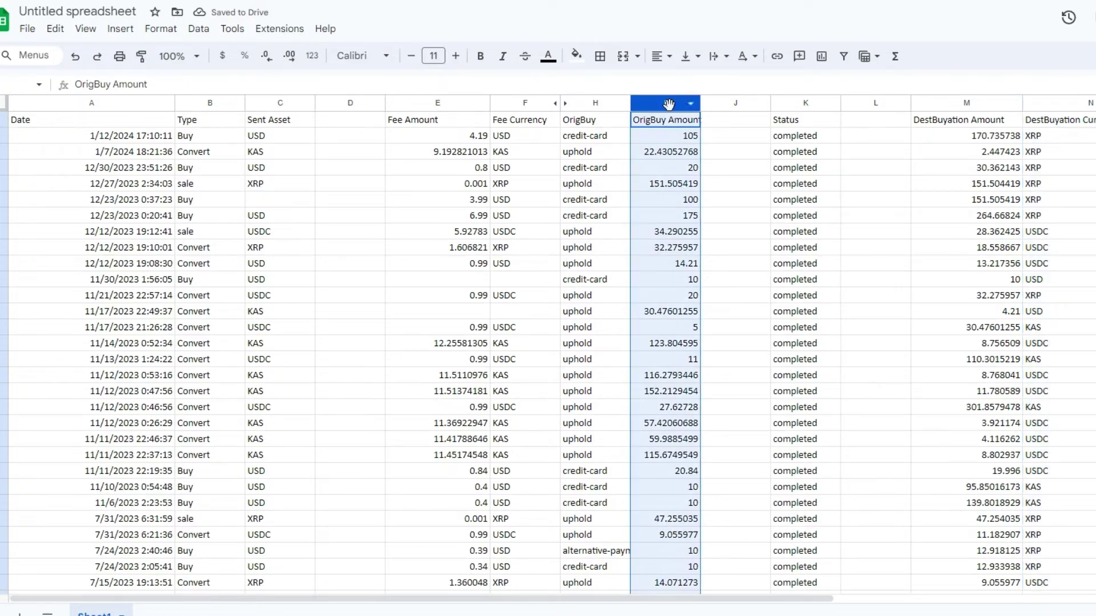
right_click(668, 103)
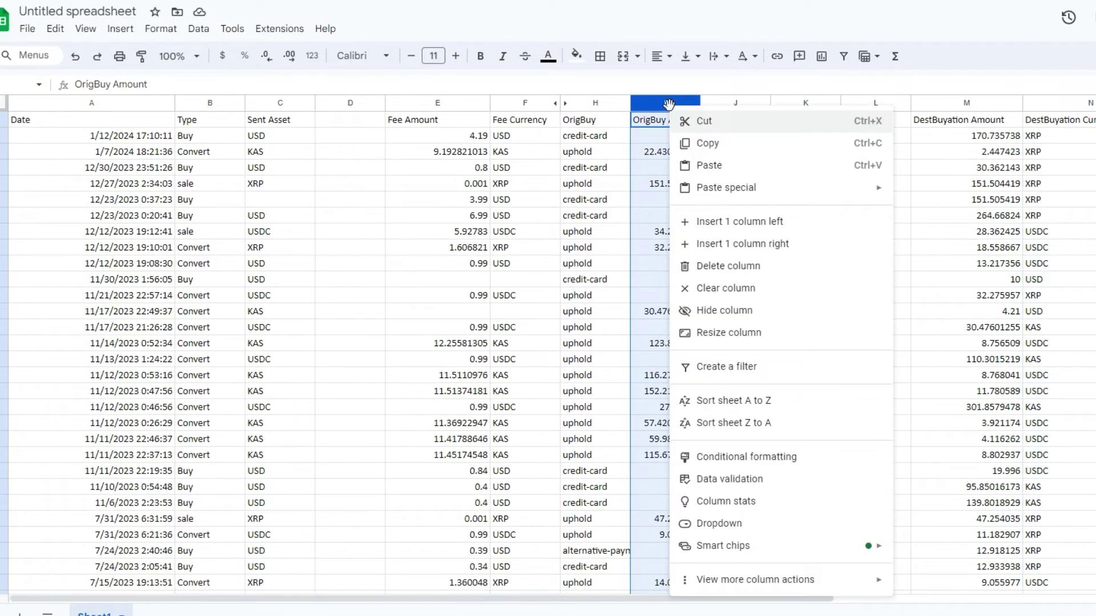
click(691, 121)
click(336, 106)
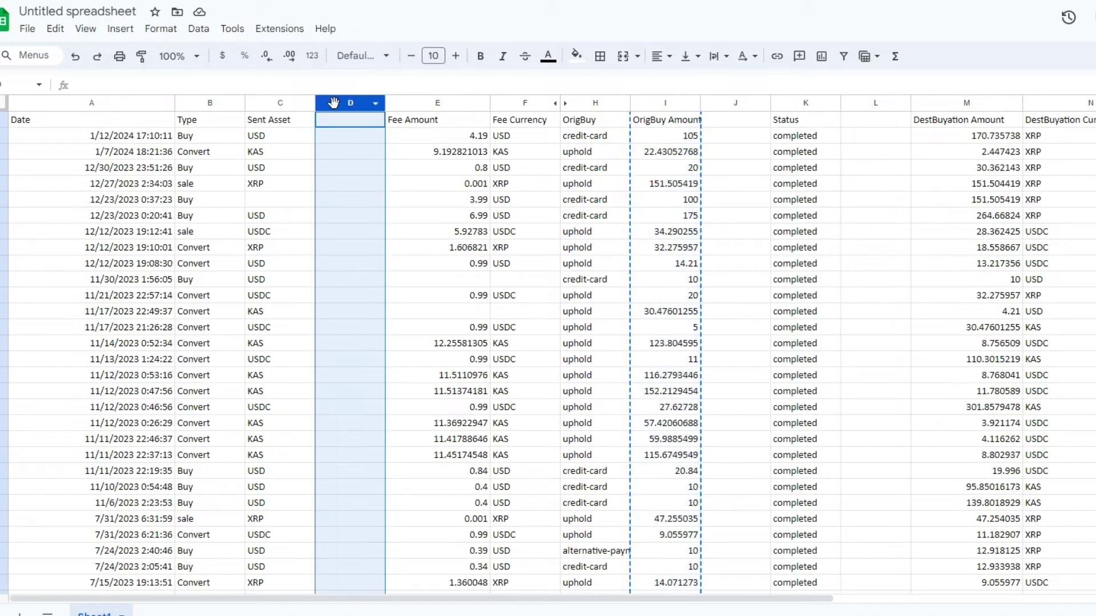
right_click(336, 121)
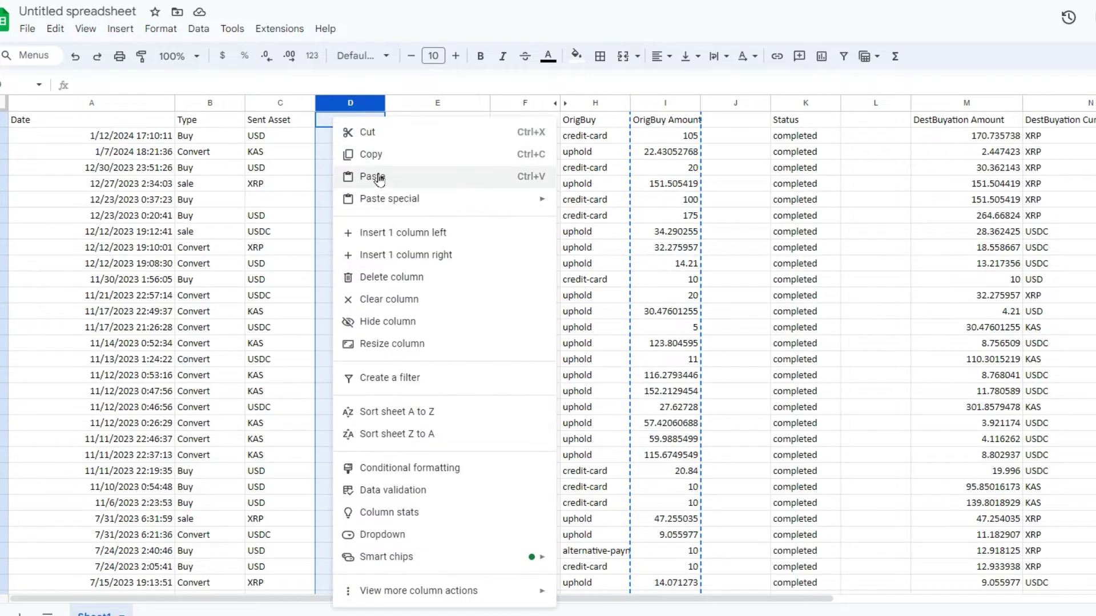
click(372, 176)
click(344, 151)
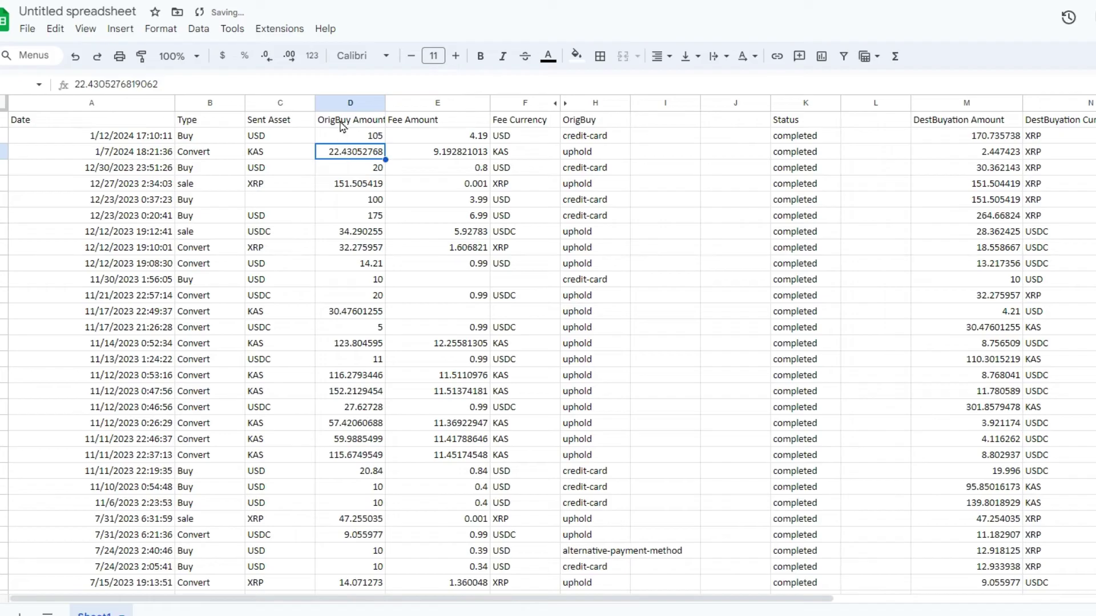
click(344, 124)
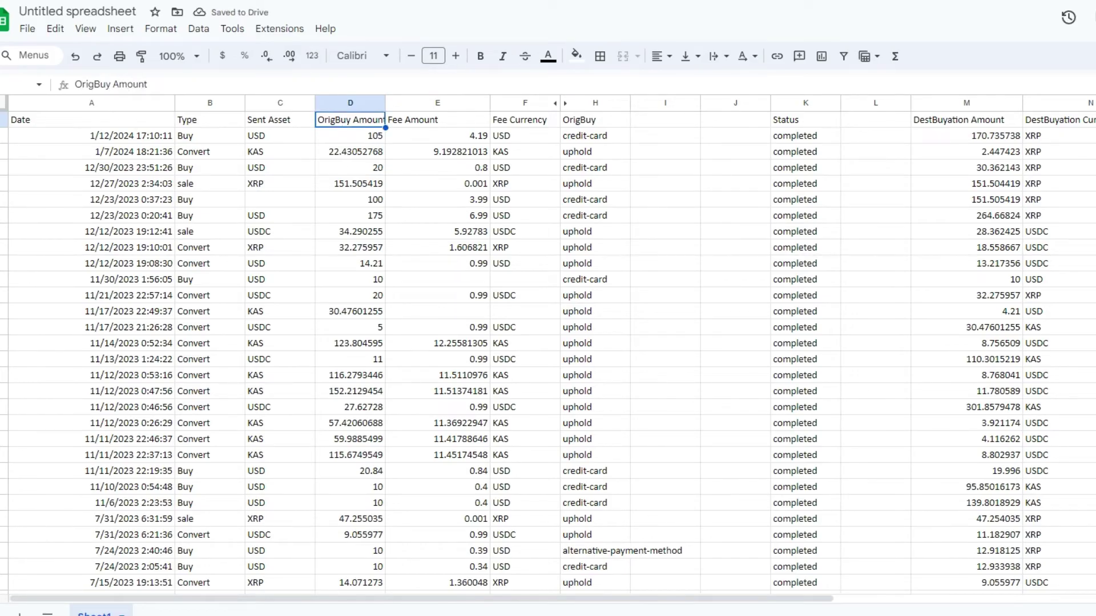
Step: Rename the column D header from OrigBuy Amount to Sent Amount
key(alt+Tab)
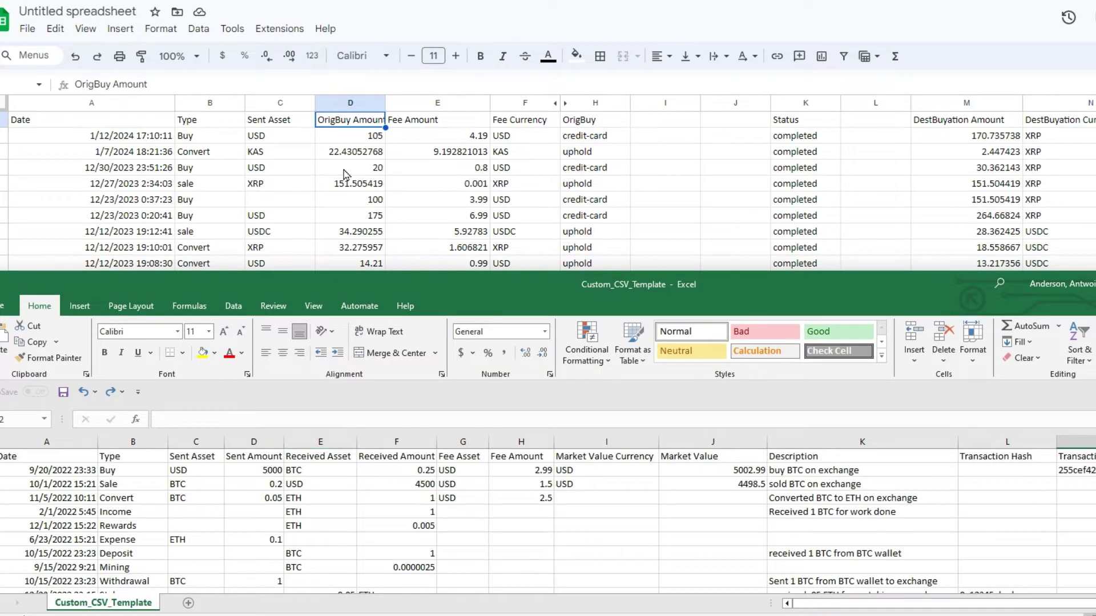
click(349, 120)
double_click(350, 120)
triple_click(349, 120)
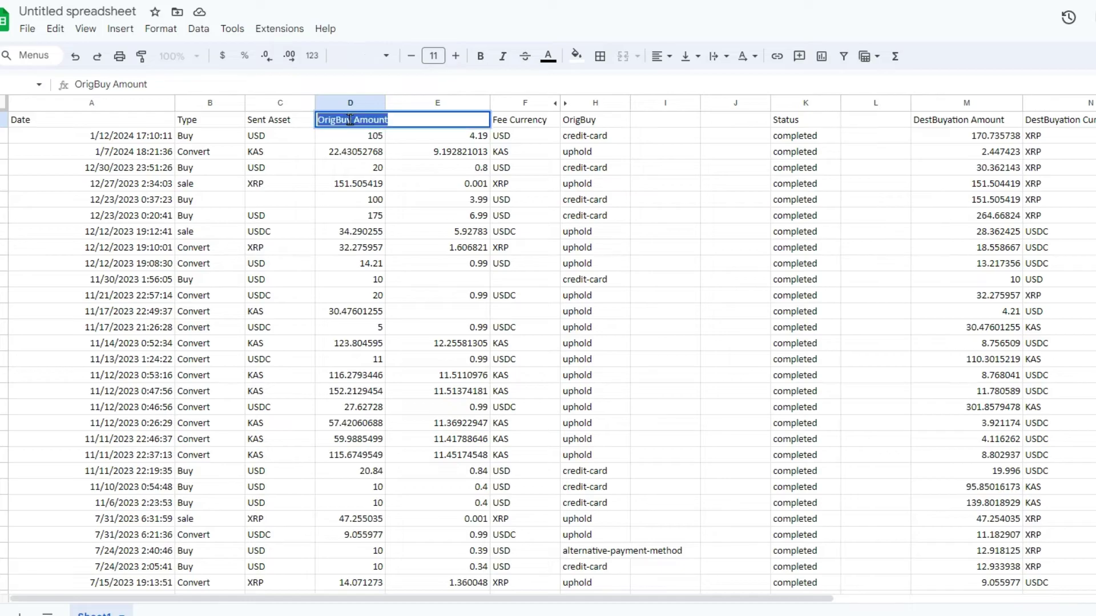
text(Sent)
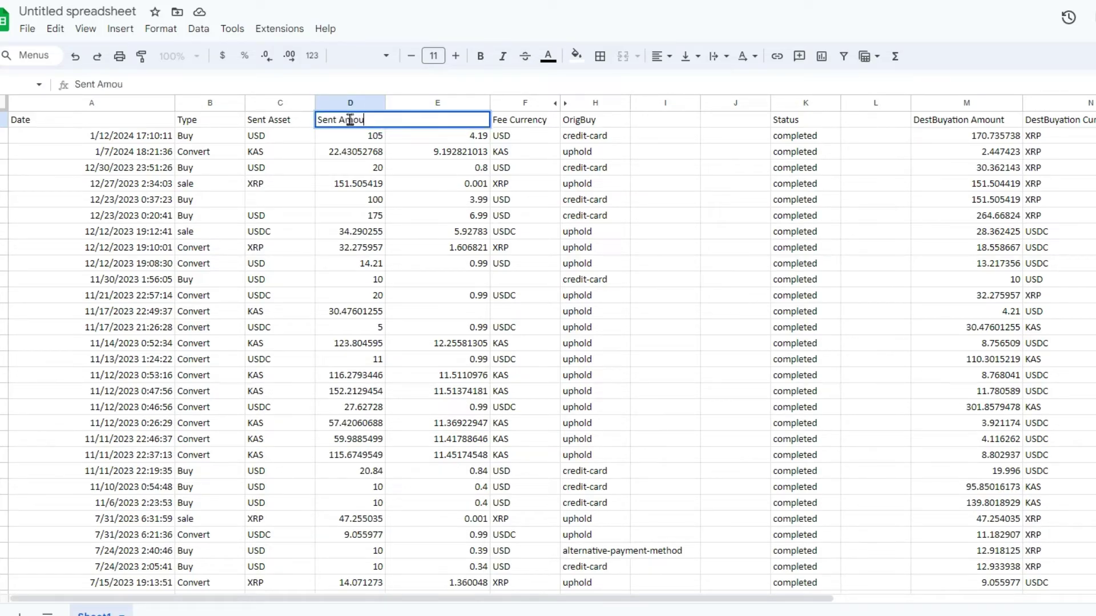
click(349, 206)
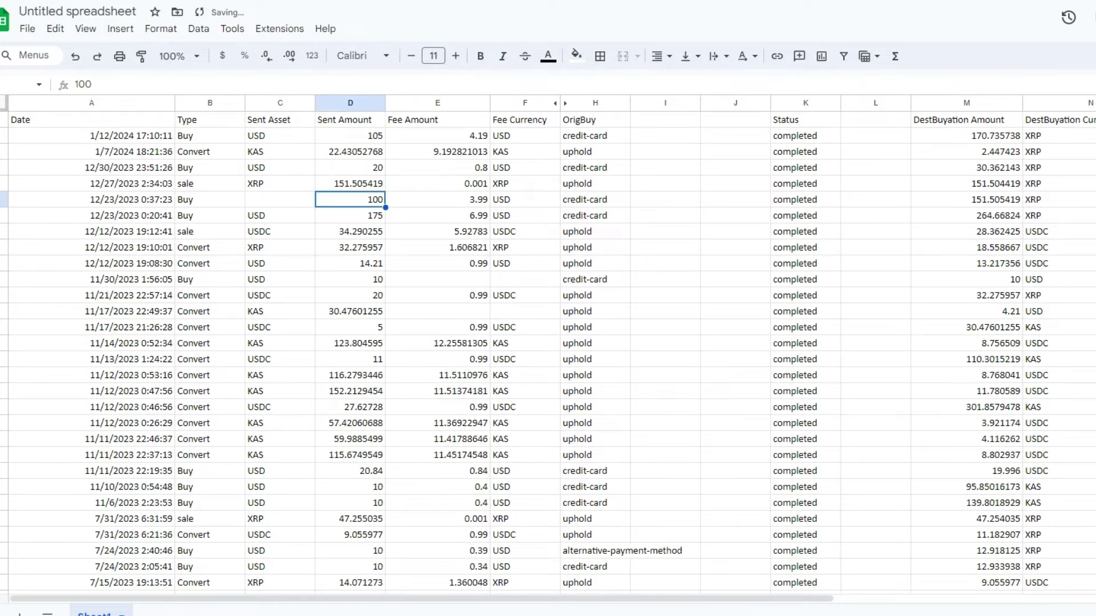
key(alt+Tab)
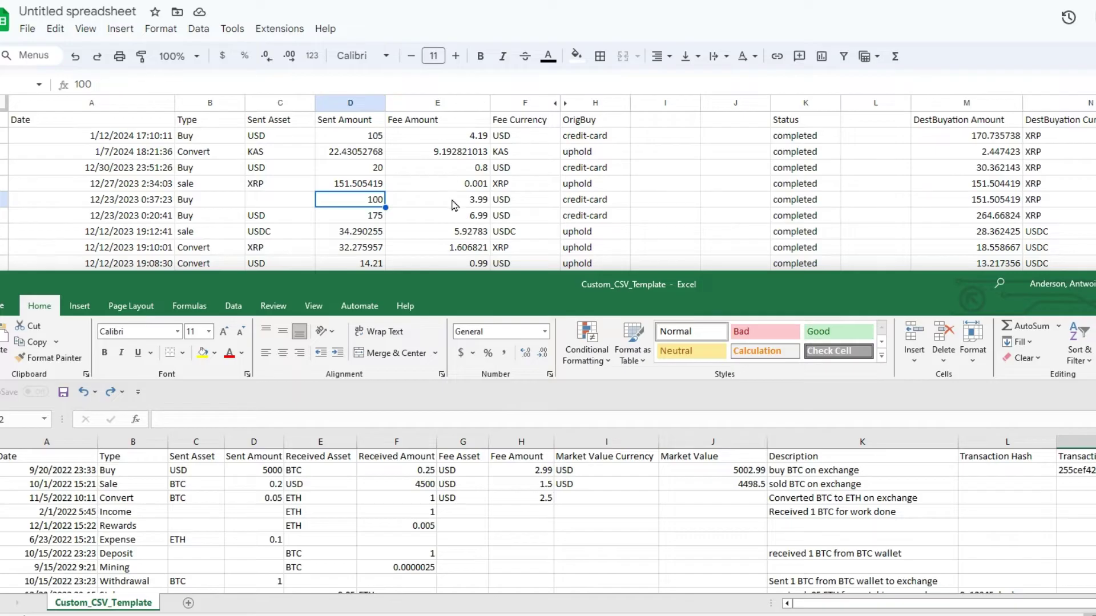
Step: Insert three blank columns (E–G) before Fee Amount, shifting it to column H
click(421, 106)
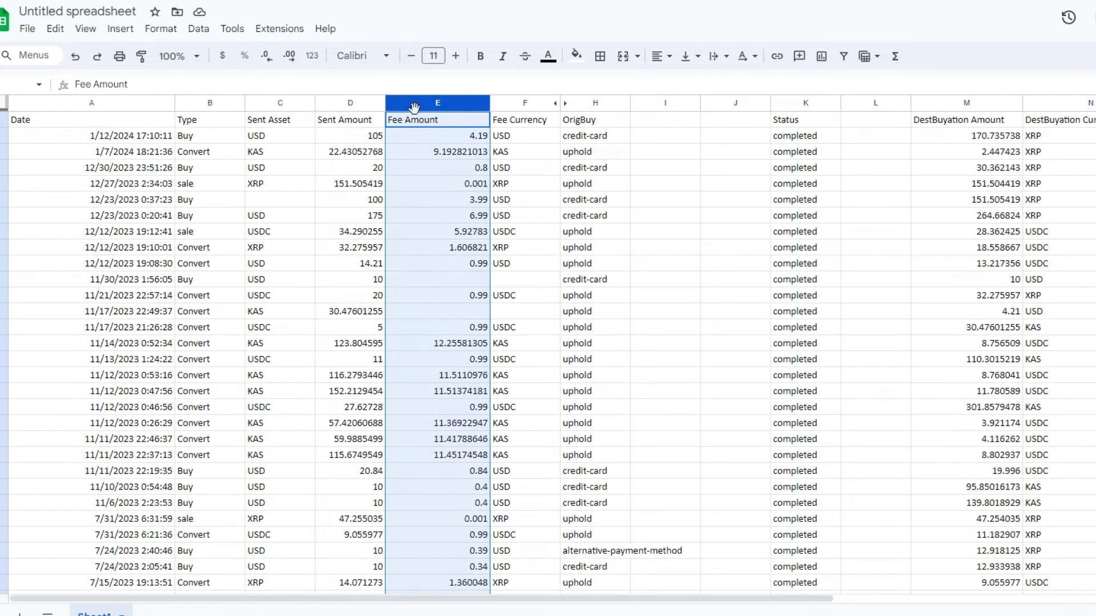
right_click(409, 102)
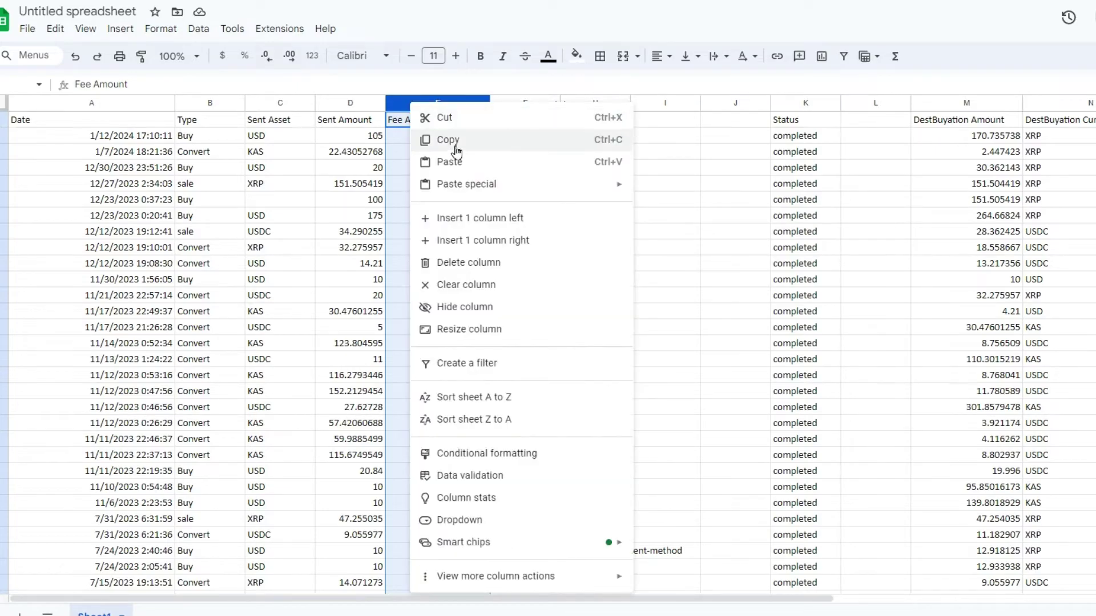
click(507, 218)
click(452, 103)
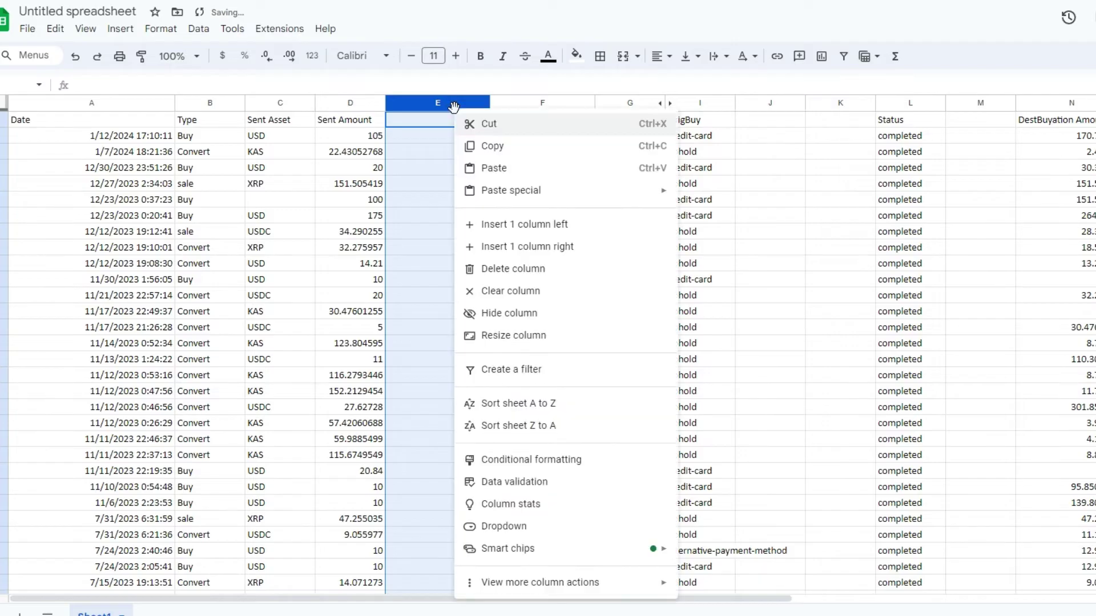
click(535, 233)
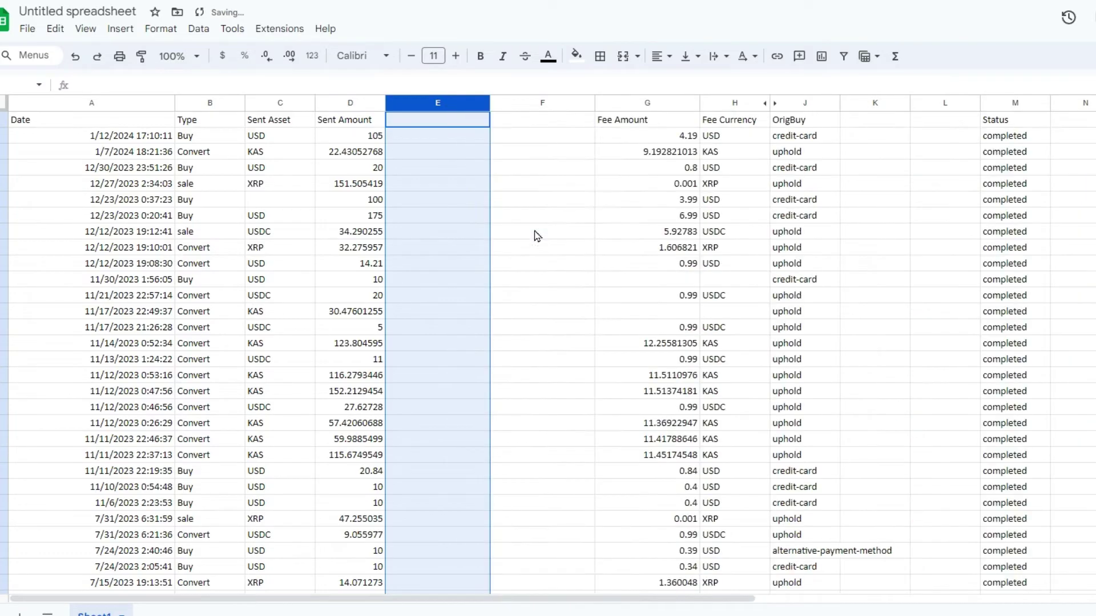
right_click(470, 108)
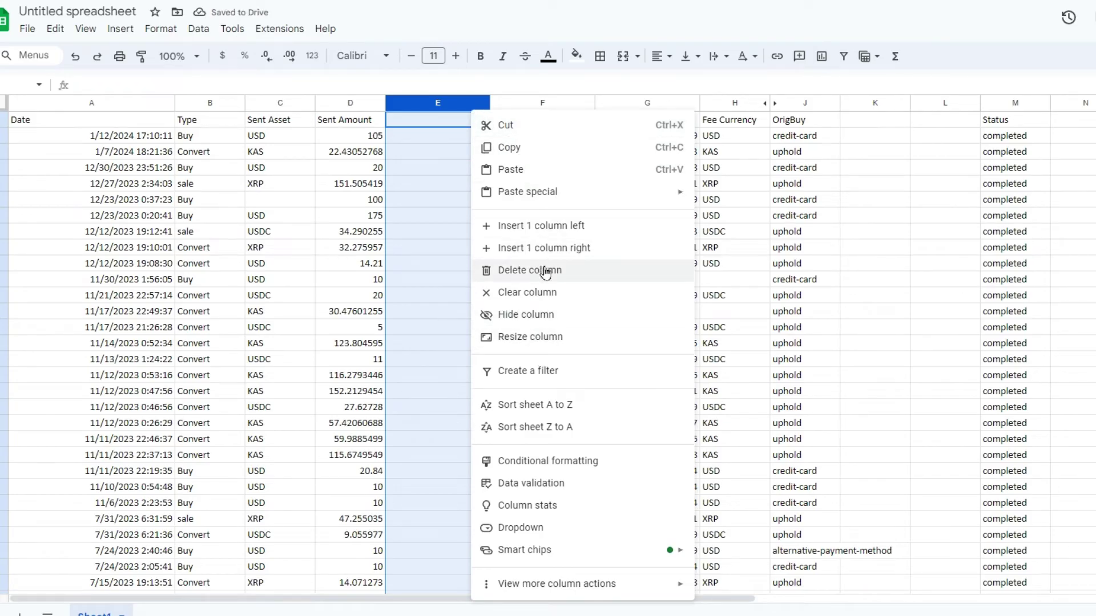
click(549, 231)
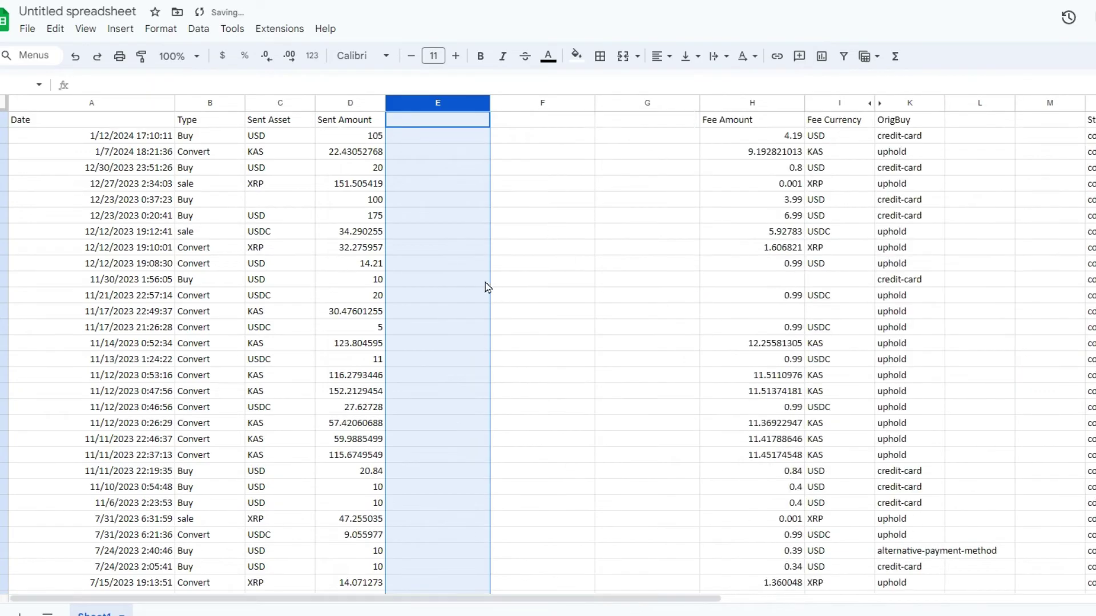
click(439, 153)
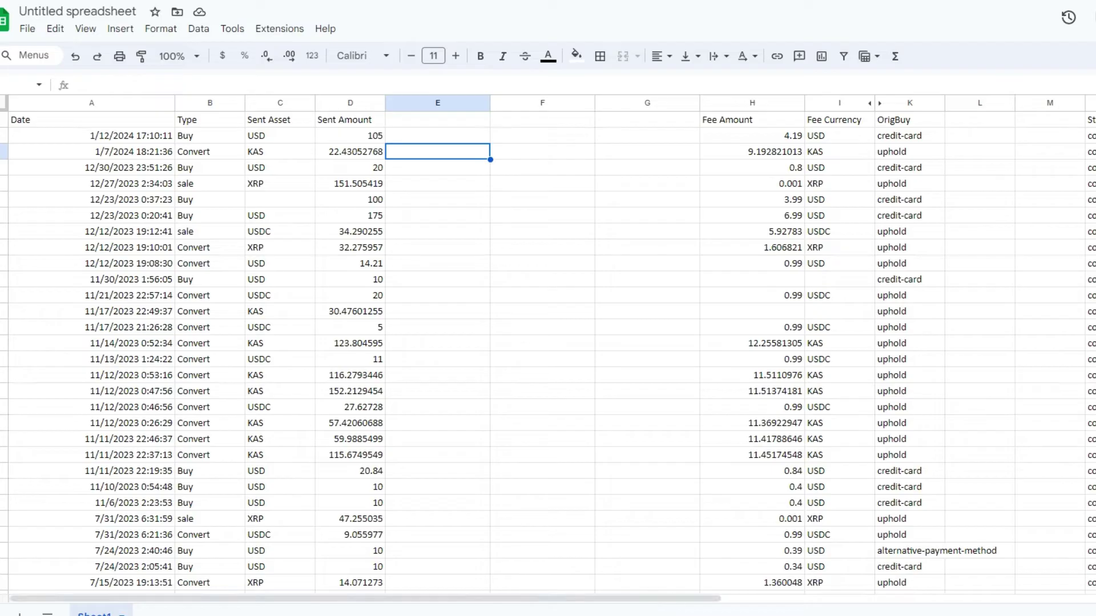
key(alt+Tab)
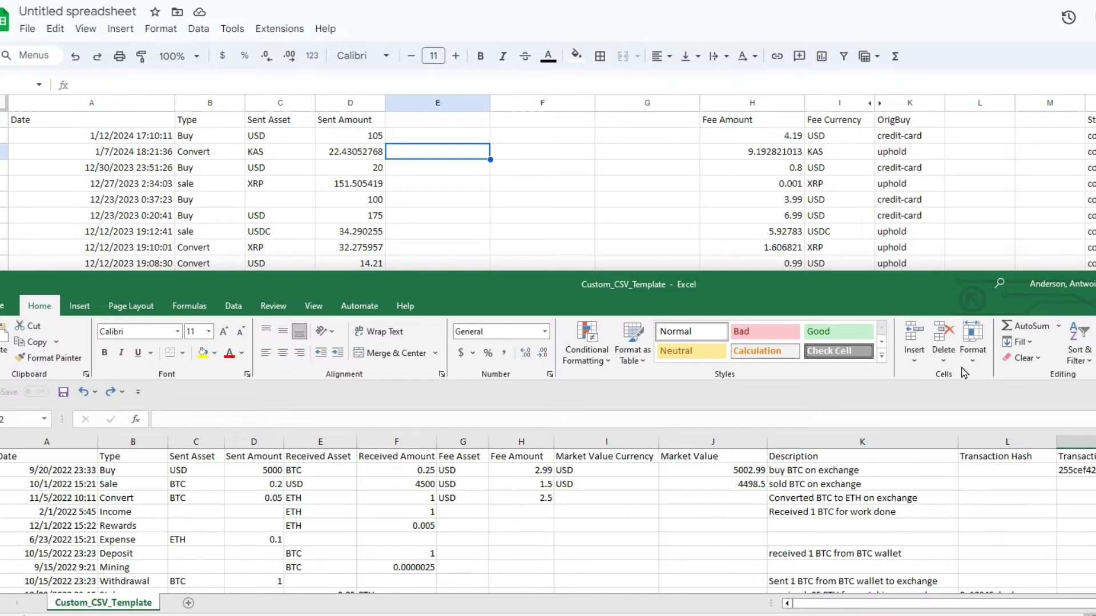
Step: Move the DestBuyation Currency column into empty column E
click(989, 6)
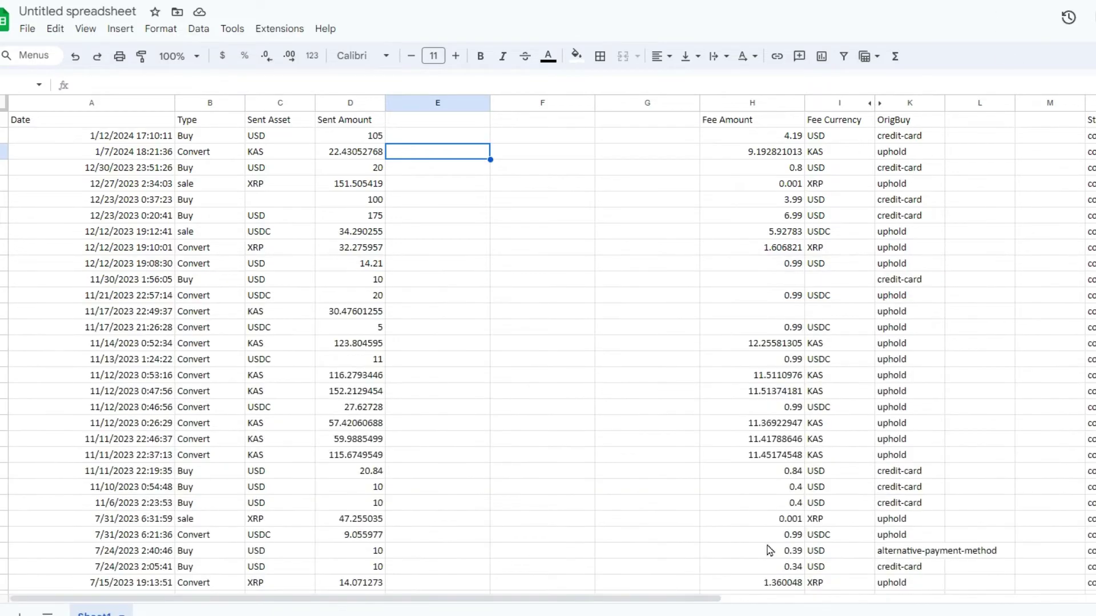
drag(653, 603, 829, 612)
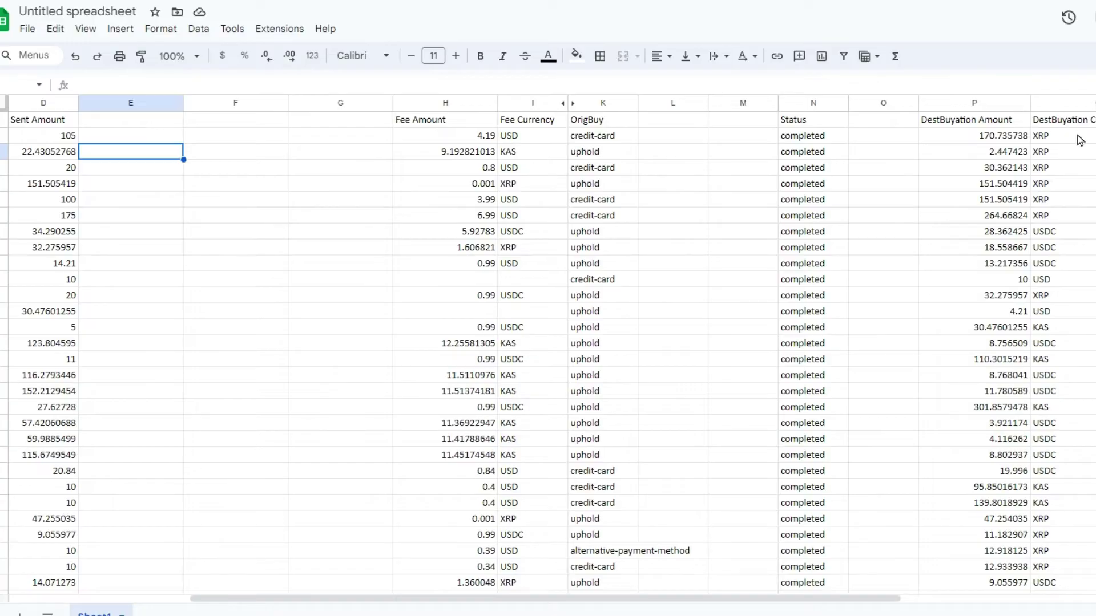
click(1066, 121)
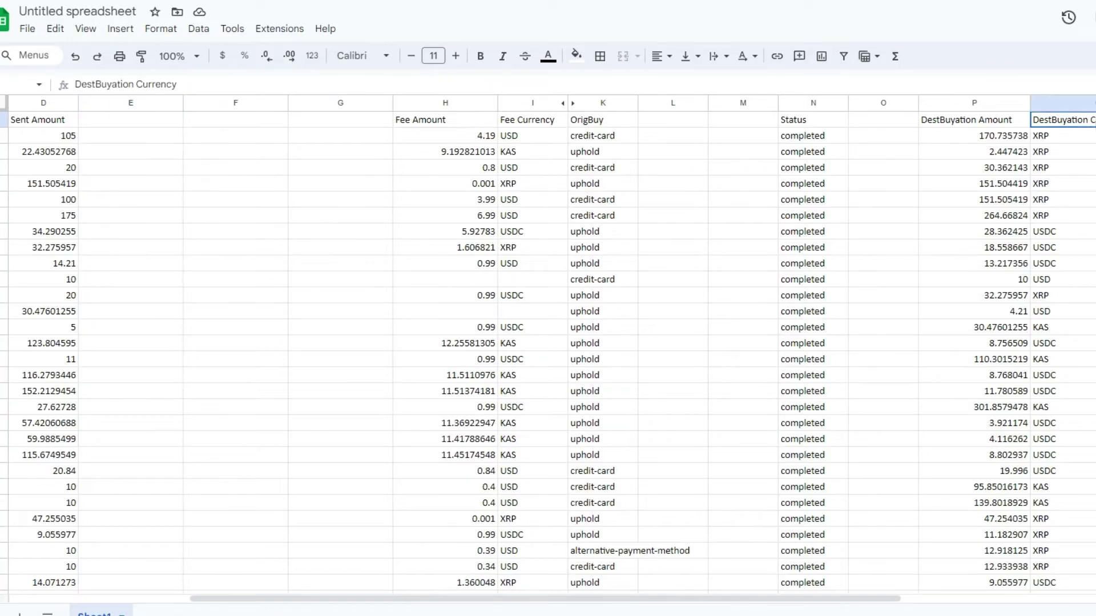
click(1047, 104)
right_click(1048, 104)
click(1082, 118)
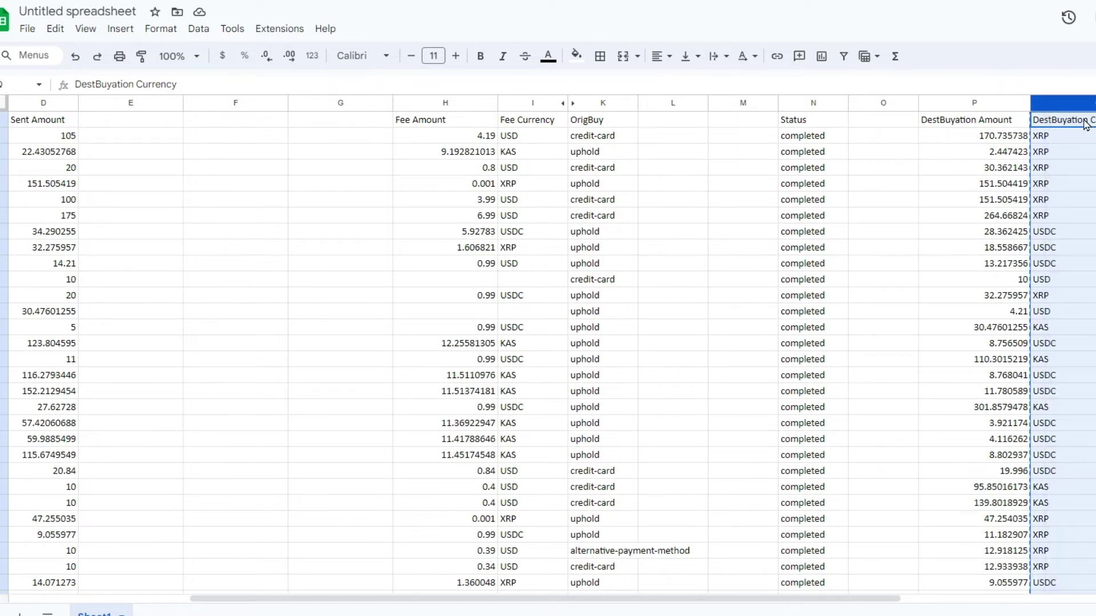
click(121, 103)
right_click(114, 104)
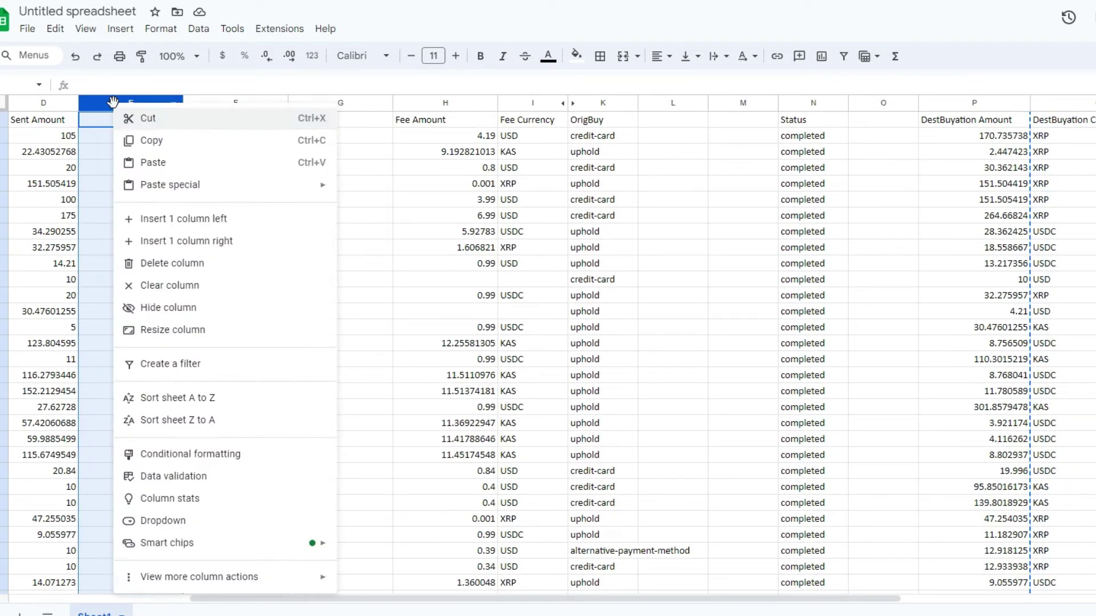
click(153, 162)
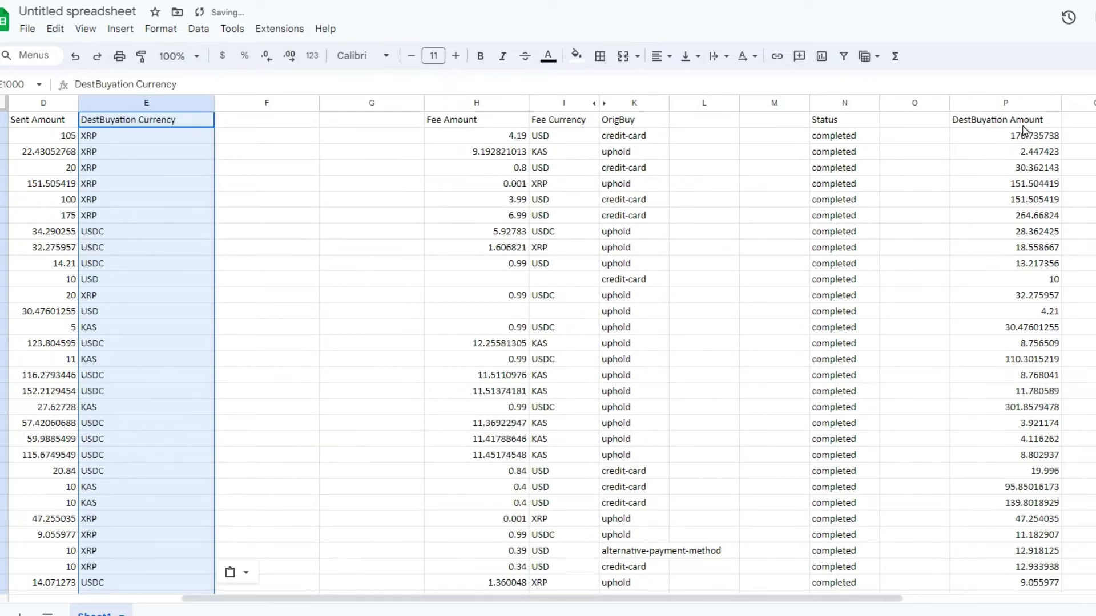
Step: Move the DestBuyation Amount column into empty column F
click(969, 102)
right_click(969, 101)
click(1004, 116)
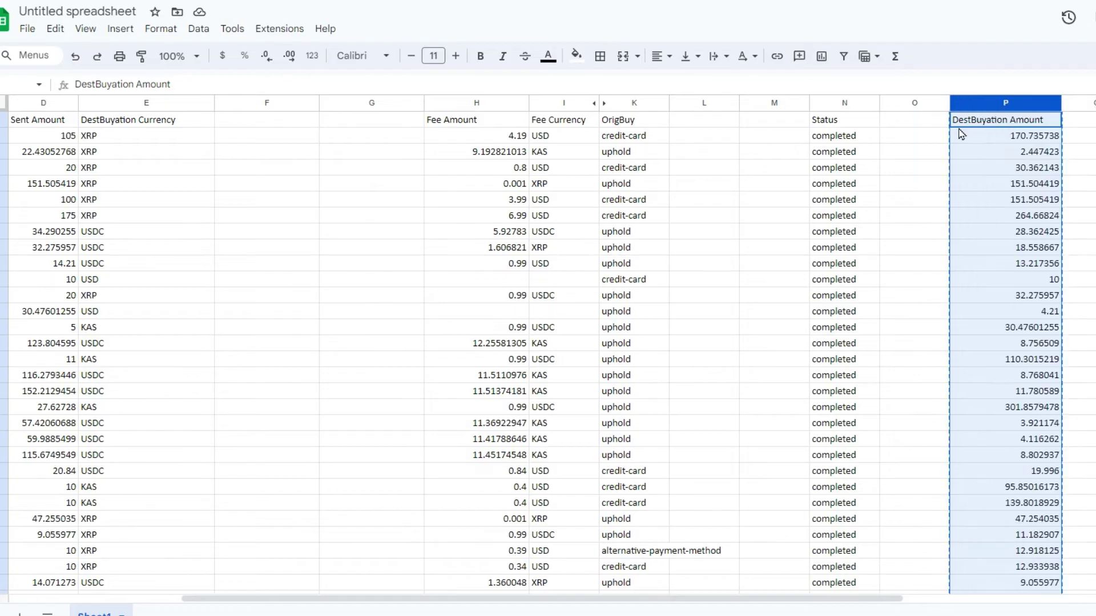
click(244, 105)
right_click(239, 122)
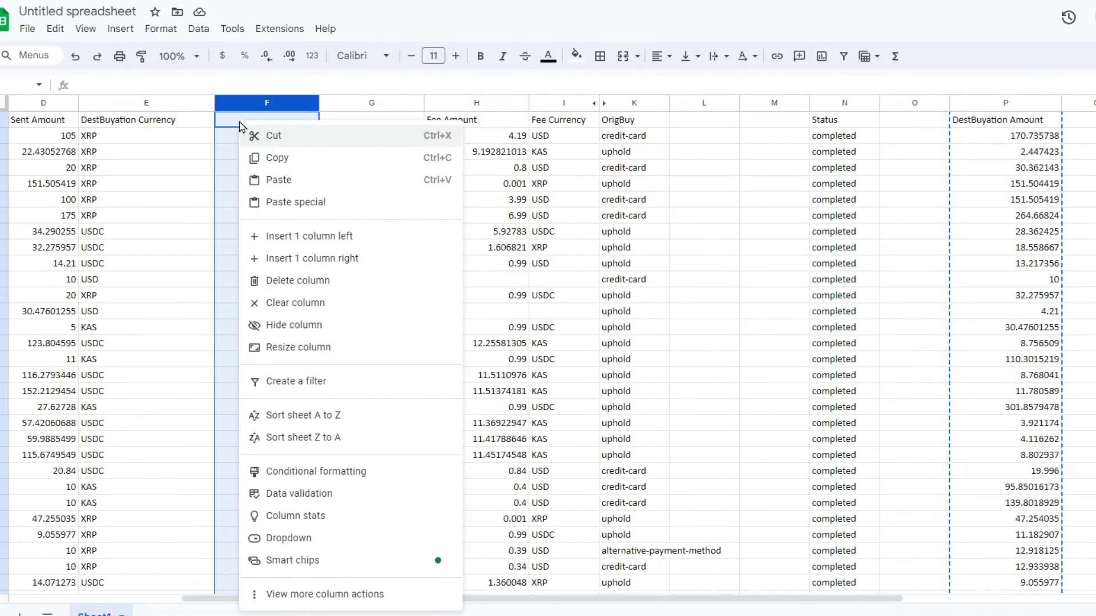
click(292, 180)
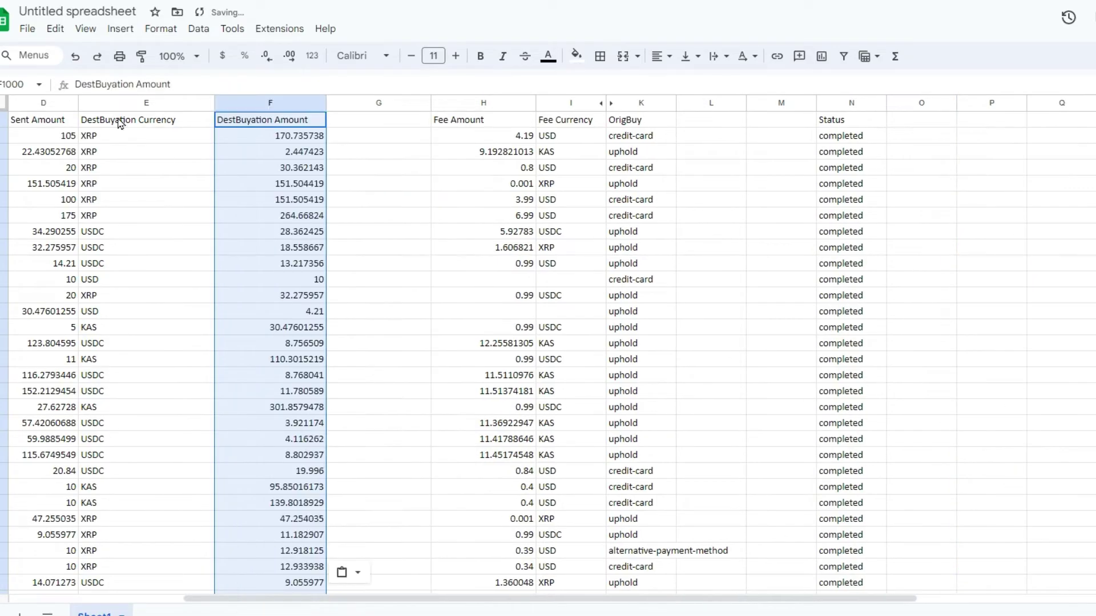
Step: Rename header E1 from DestBuyation Currency to Received Asset
key(alt+Tab)
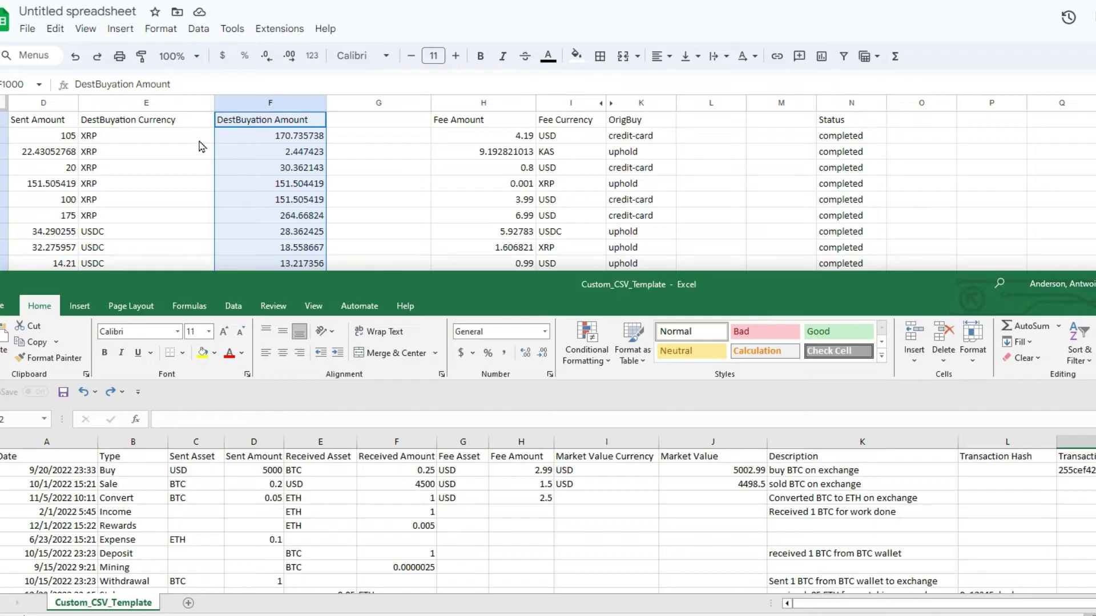
click(146, 121)
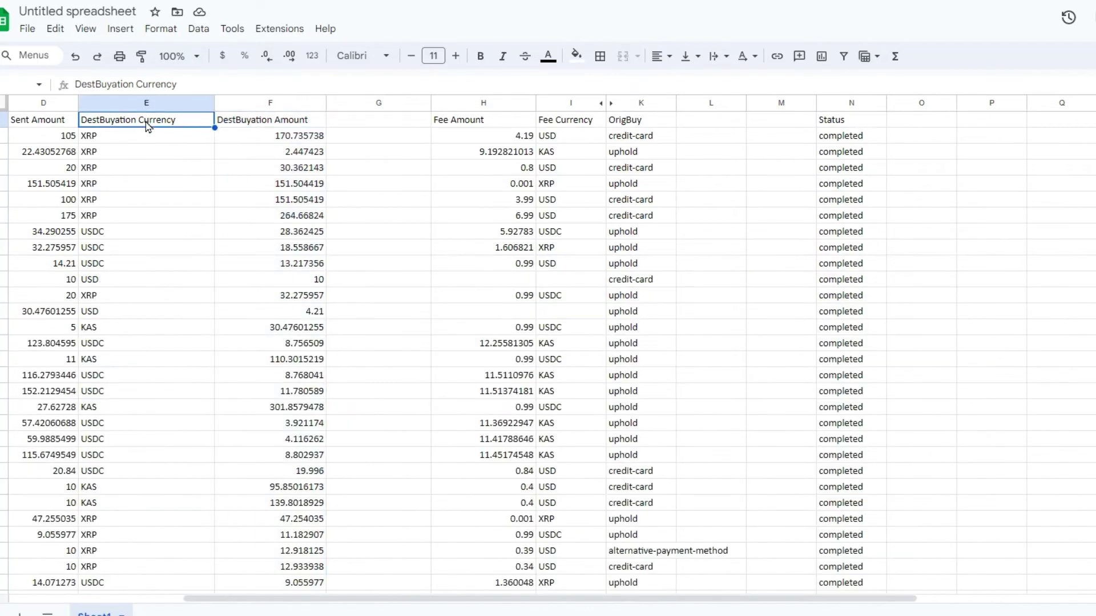
double_click(146, 122)
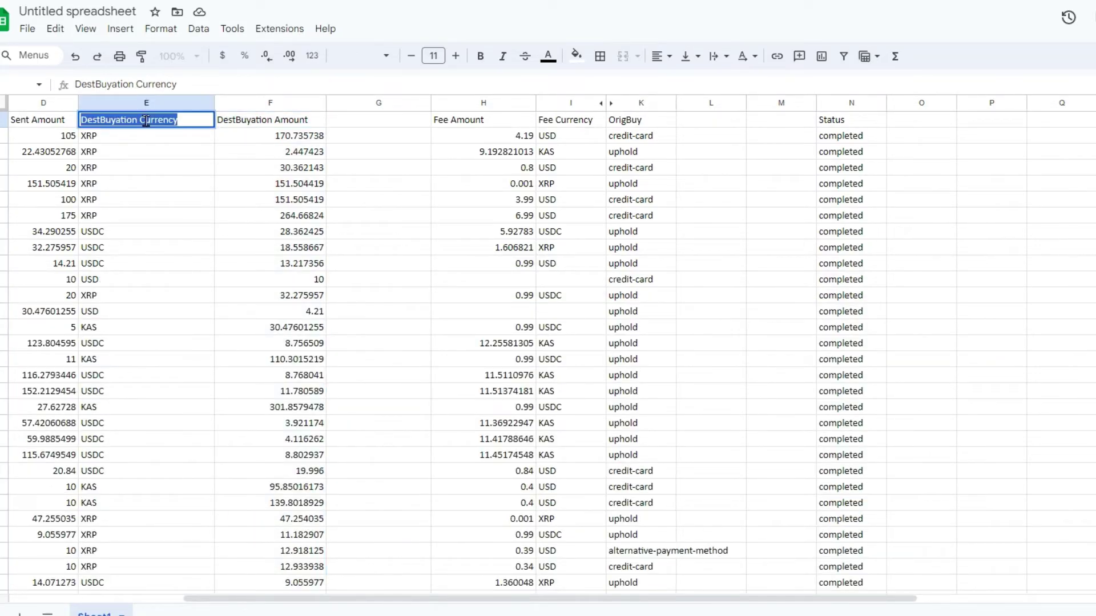
text(Received Asset)
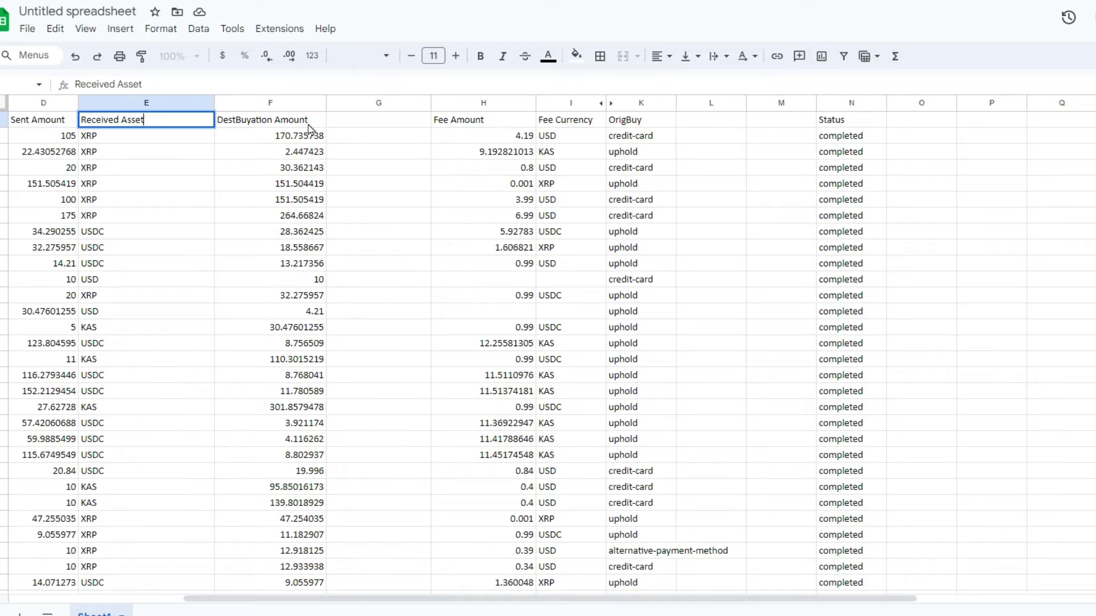
click(271, 103)
Step: Rename header F1 from DestBuyation Amount to Received Amount
click(264, 122)
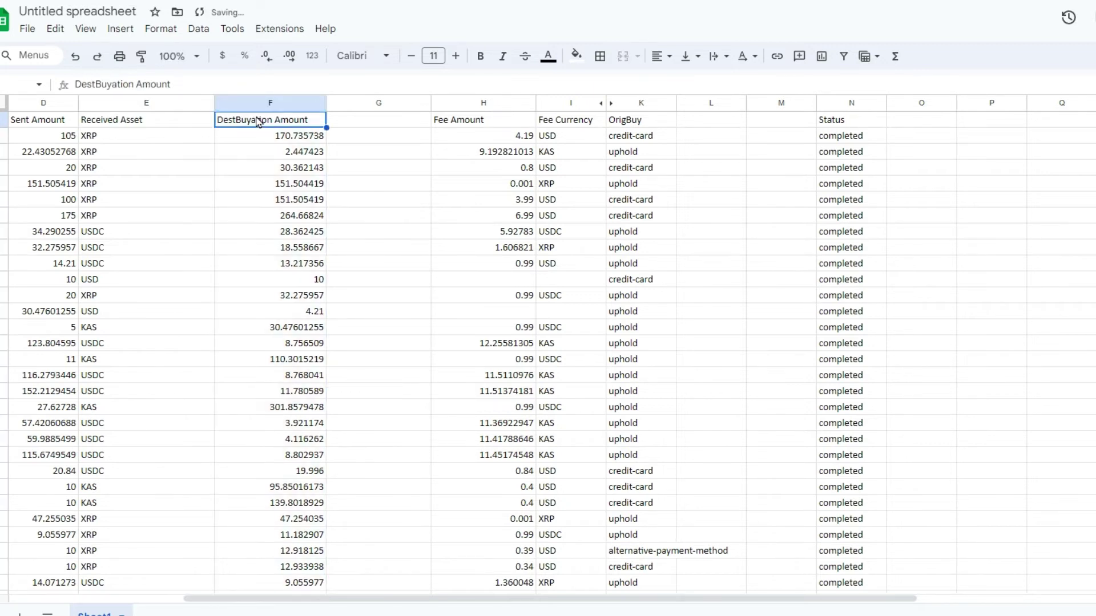
click(137, 85)
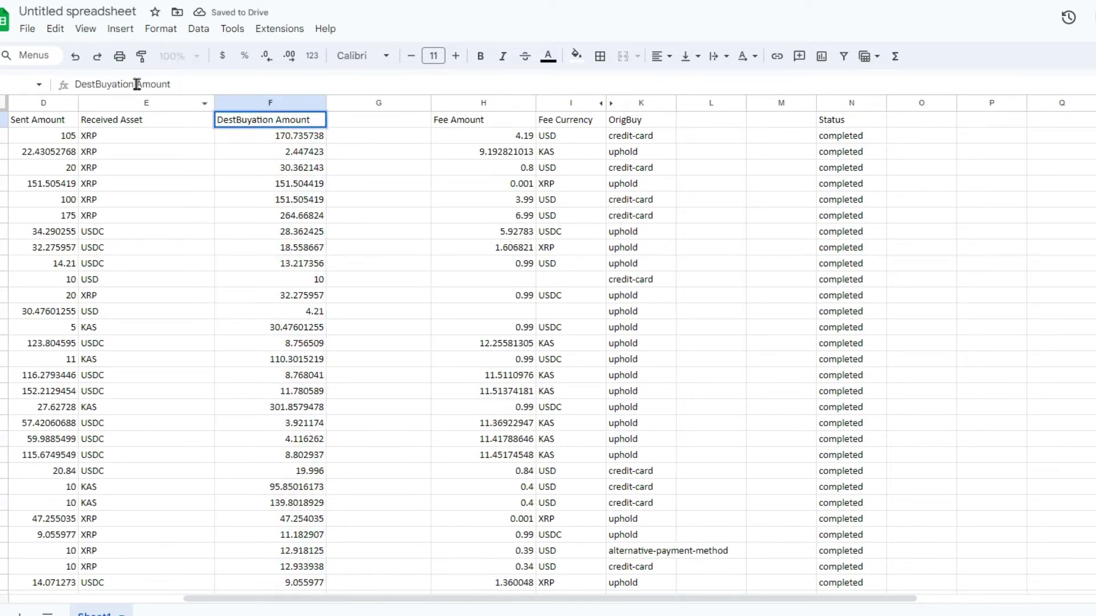
drag(137, 85, 21, 84)
text(Rec)
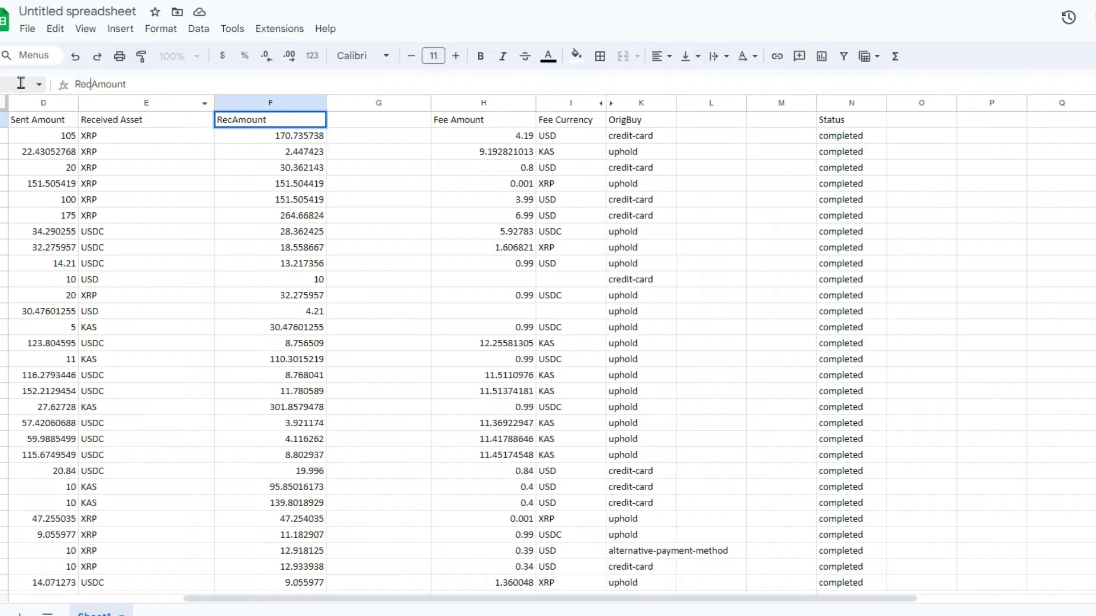
text(eived)
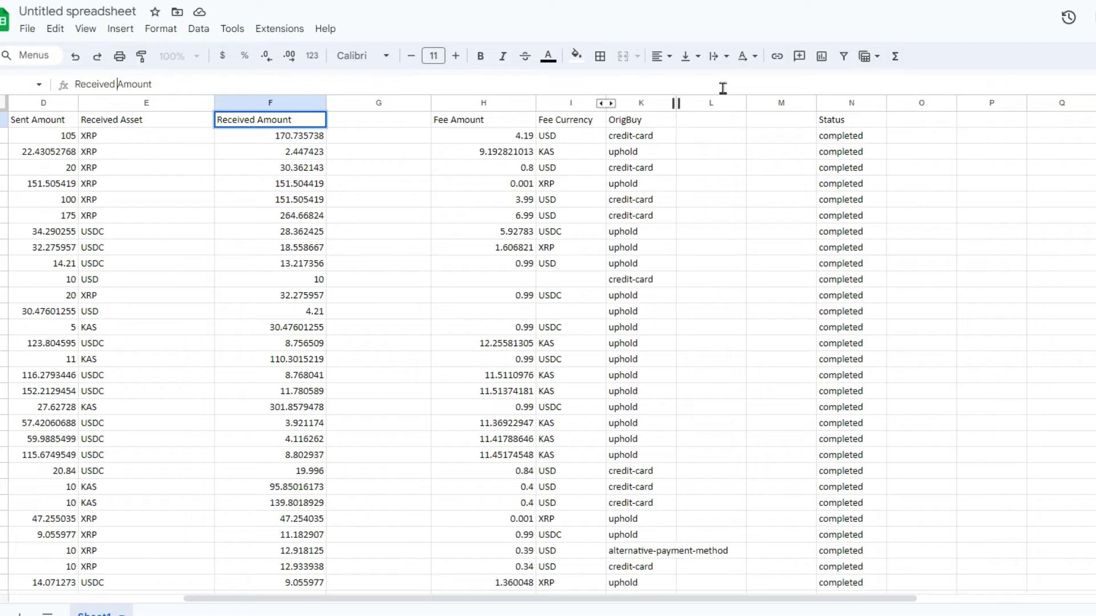
click(395, 271)
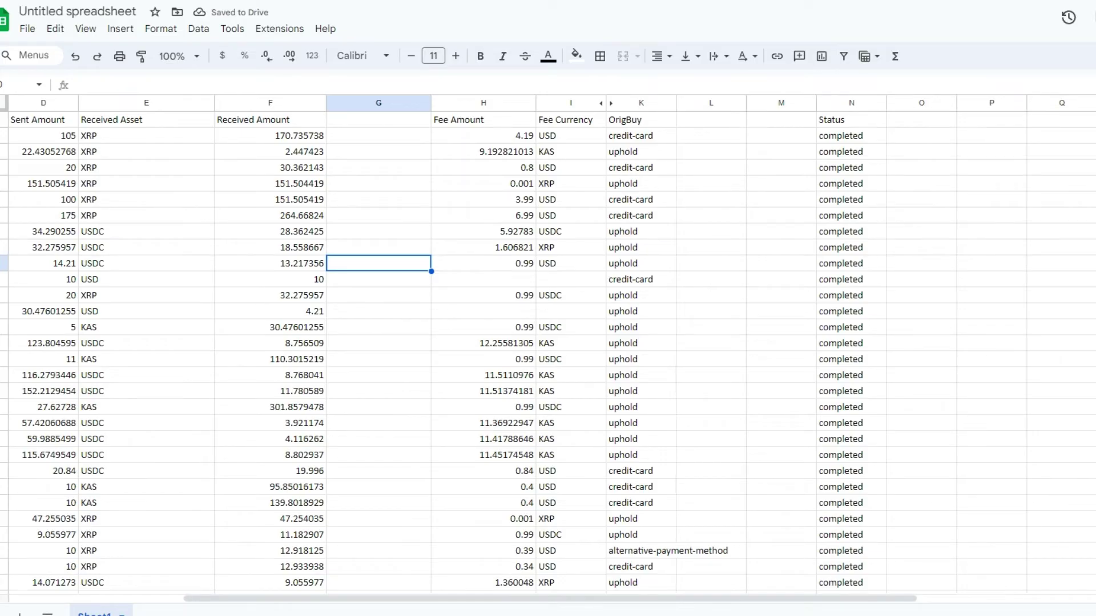
Step: Scroll through the Custom_CSV_Template example rows to review the expected column headers
key(alt+Tab)
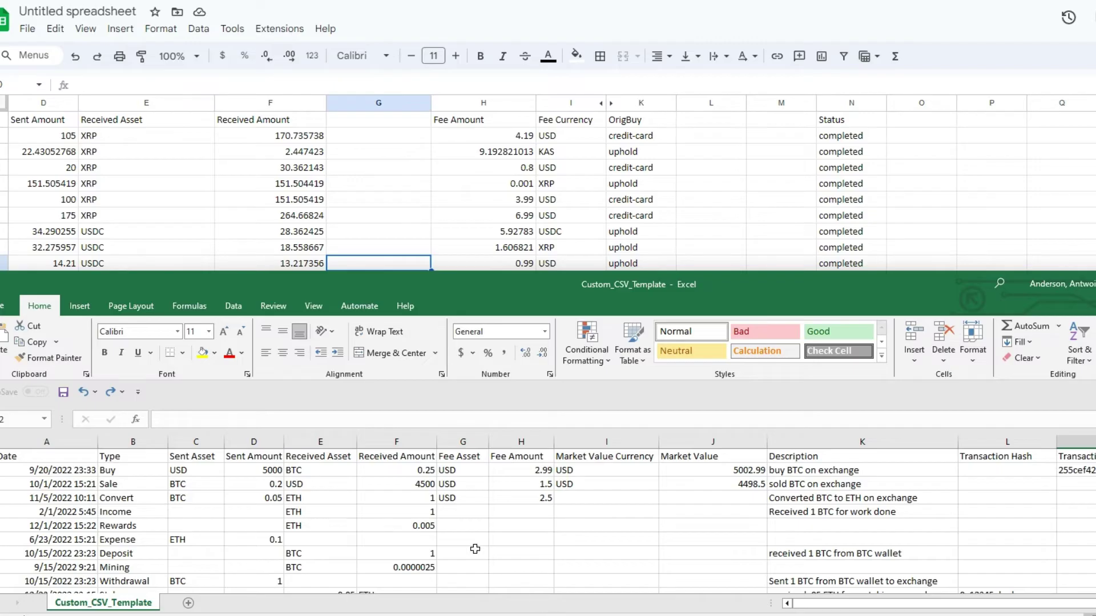
scroll(474, 551, down, 3)
scroll(474, 550, up, 3)
scroll(275, 482, down, 3)
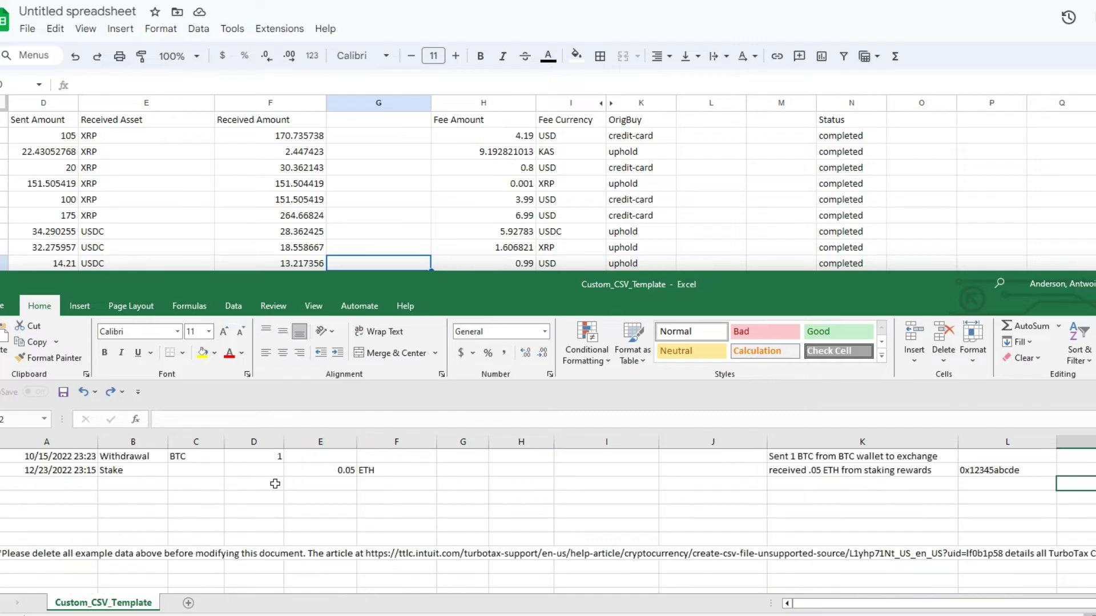
scroll(275, 482, up, 3)
scroll(275, 483, down, 3)
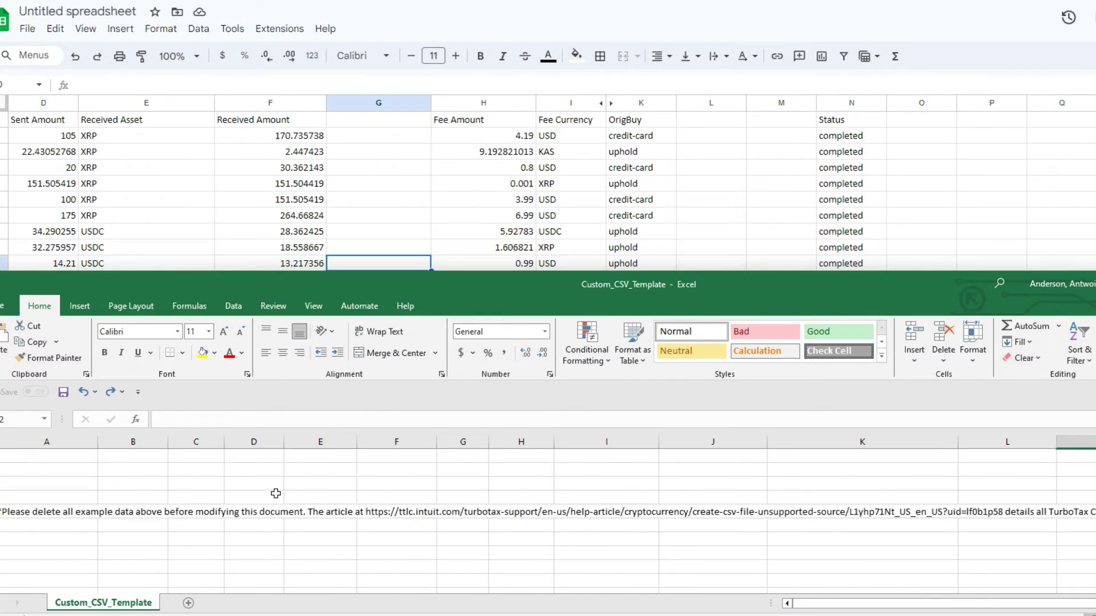
scroll(274, 490, up, 3)
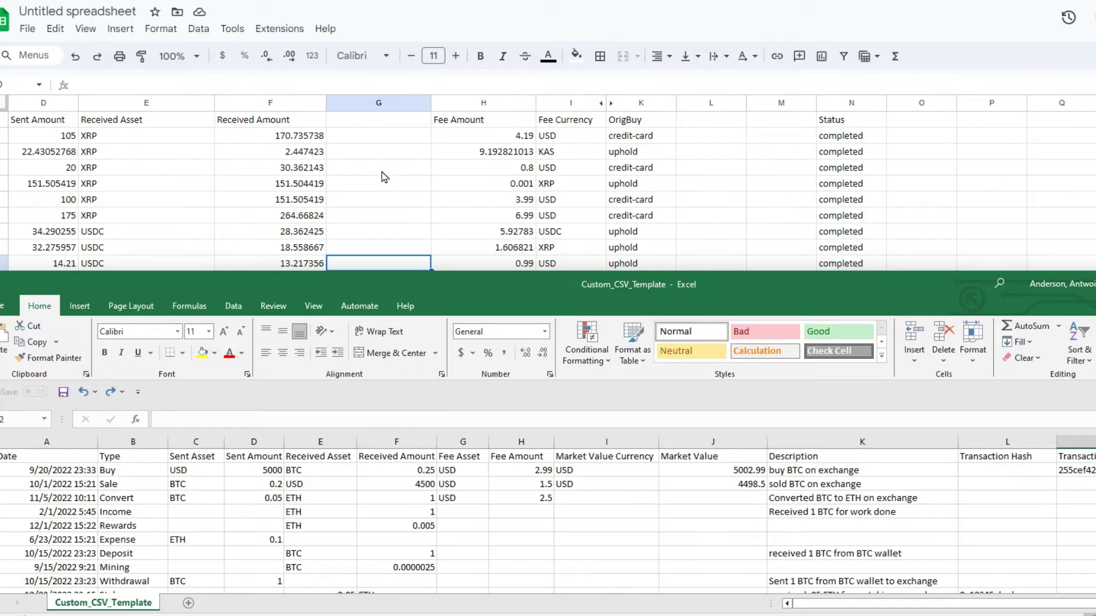
Step: Delete the blank column G sitting between Received Amount and Fee Amount
right_click(401, 104)
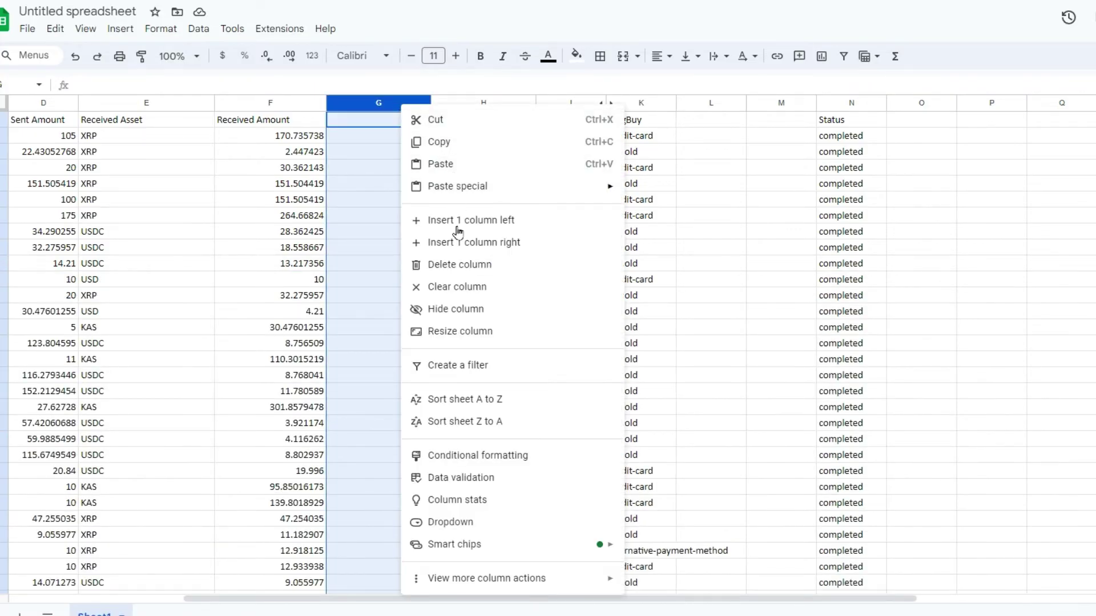
click(460, 266)
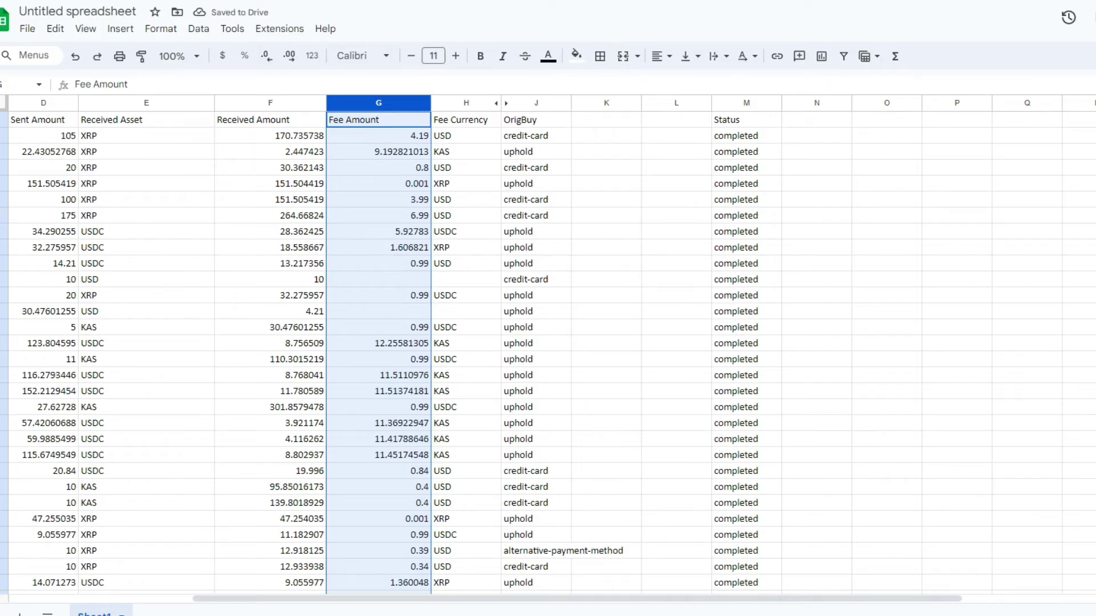
key(alt+Tab)
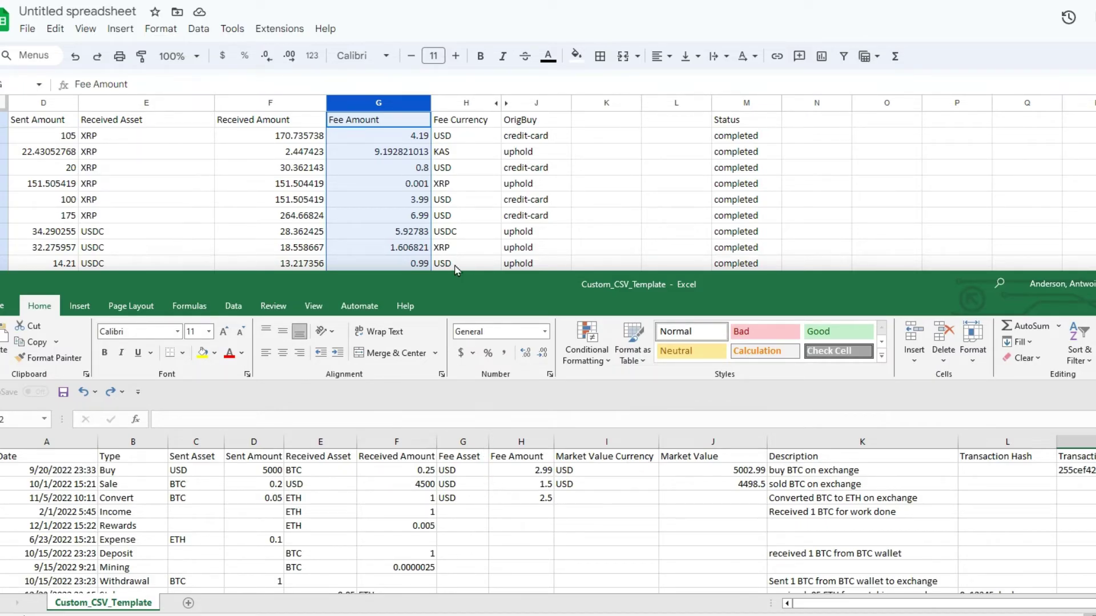
Step: Change the H1 header text from Fee Currency to Fee Asset
click(468, 126)
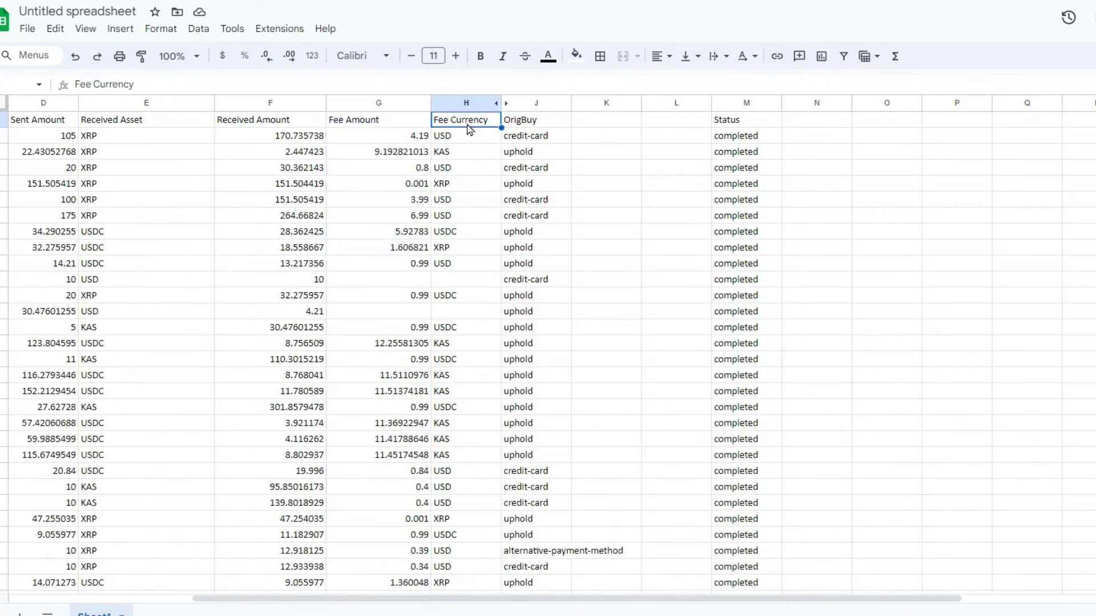
double_click(123, 85)
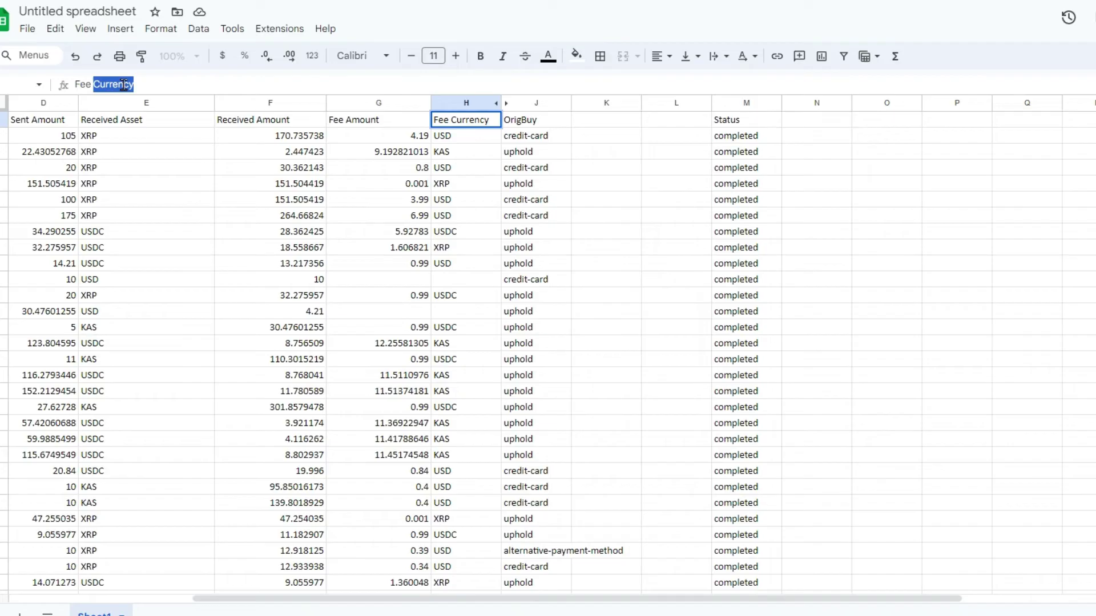
text(Asset)
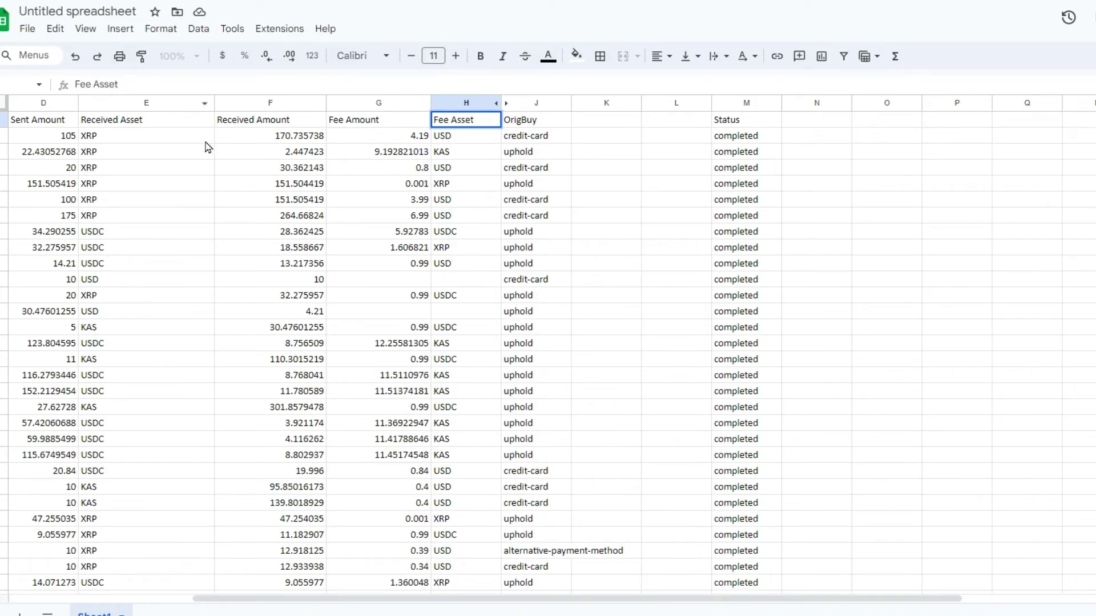
click(451, 247)
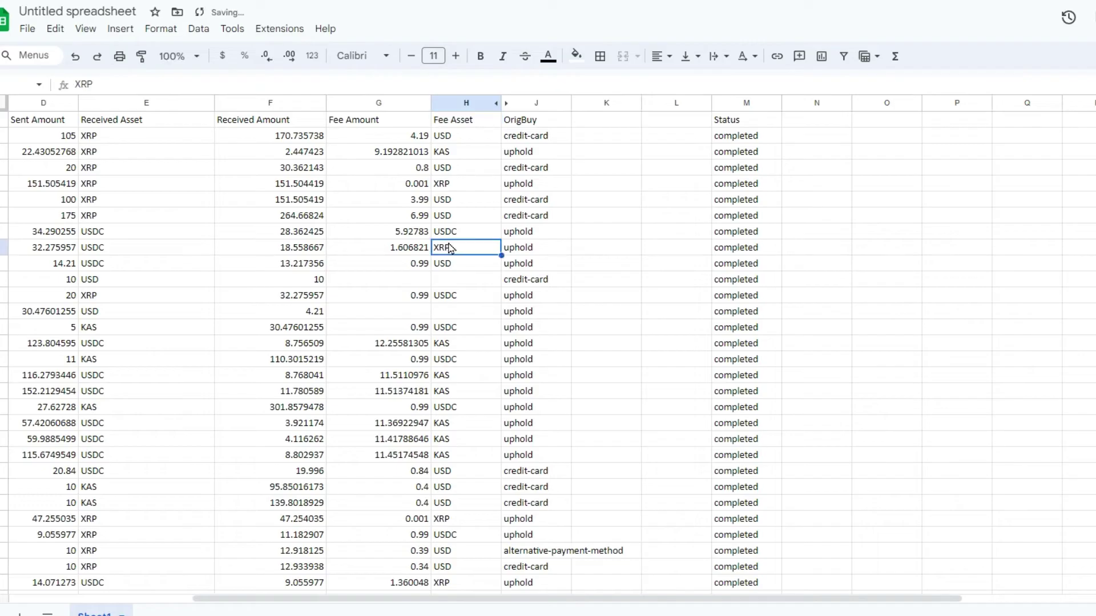
Step: Temporarily park the Fee Amount column in empty column O
click(389, 106)
right_click(388, 106)
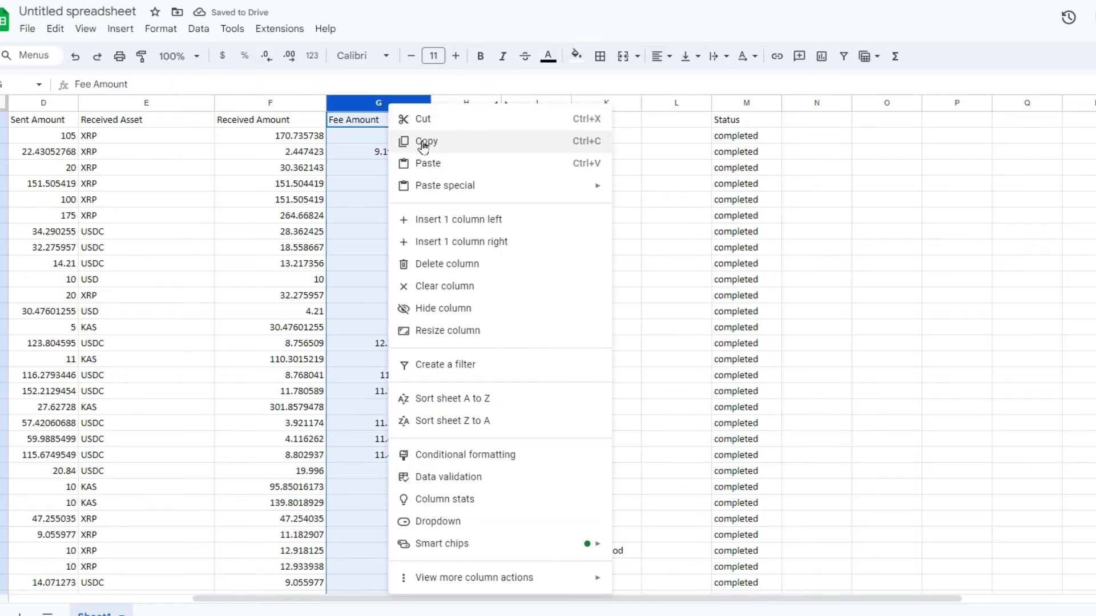
click(422, 121)
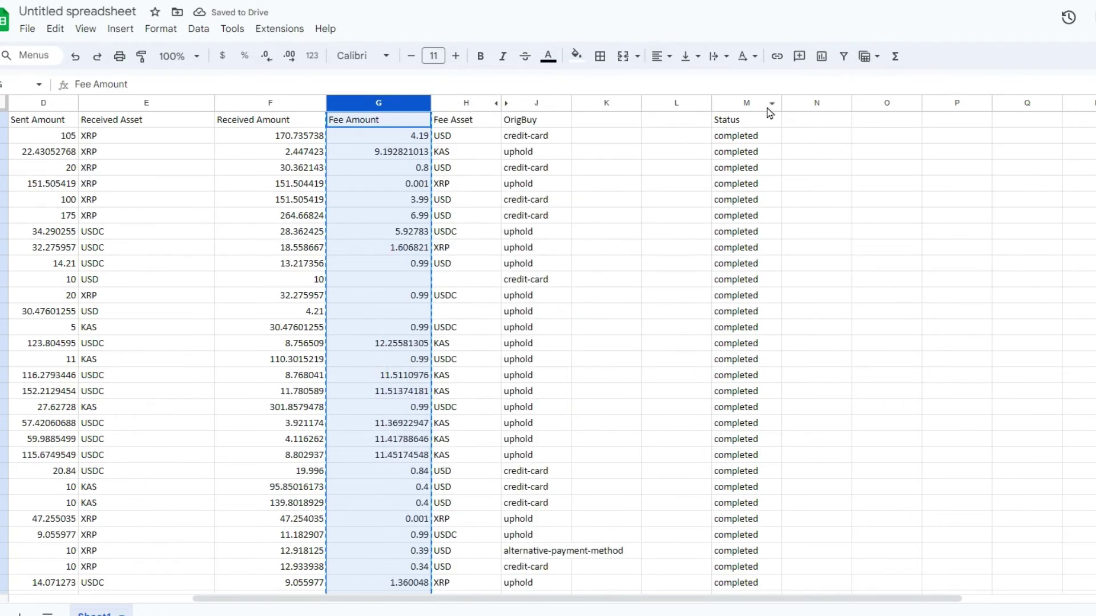
click(873, 108)
right_click(874, 108)
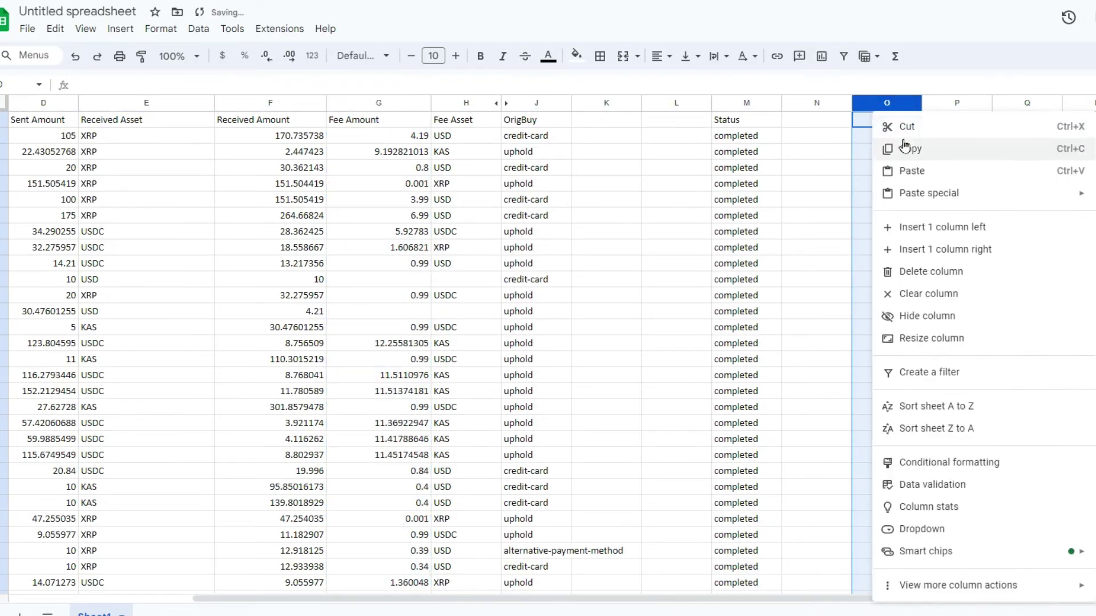
click(911, 172)
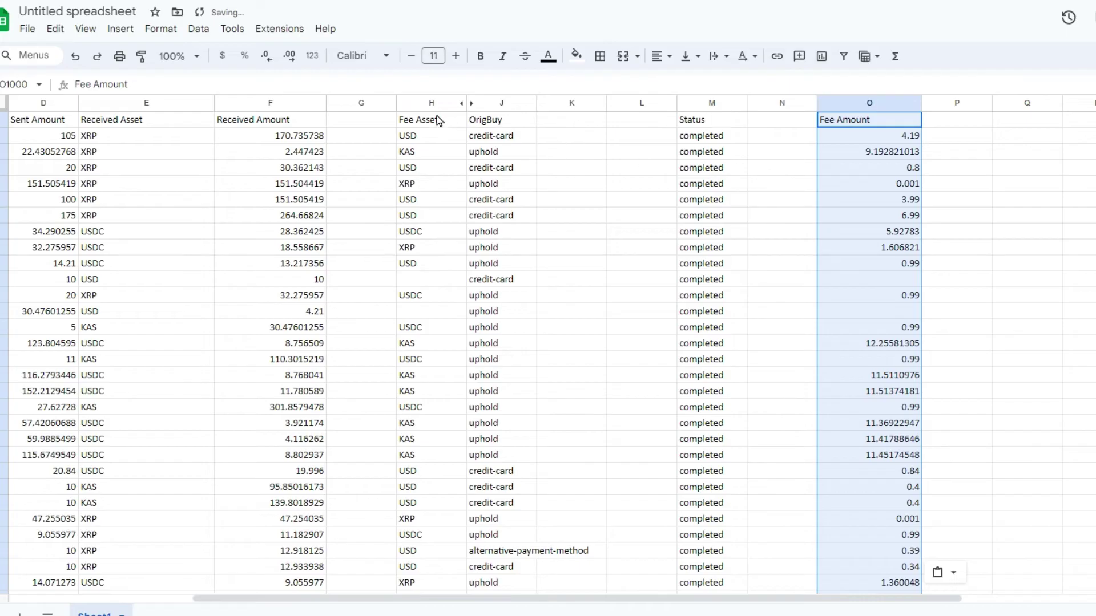
Step: Move the Fee Asset column into column G
click(415, 107)
right_click(415, 109)
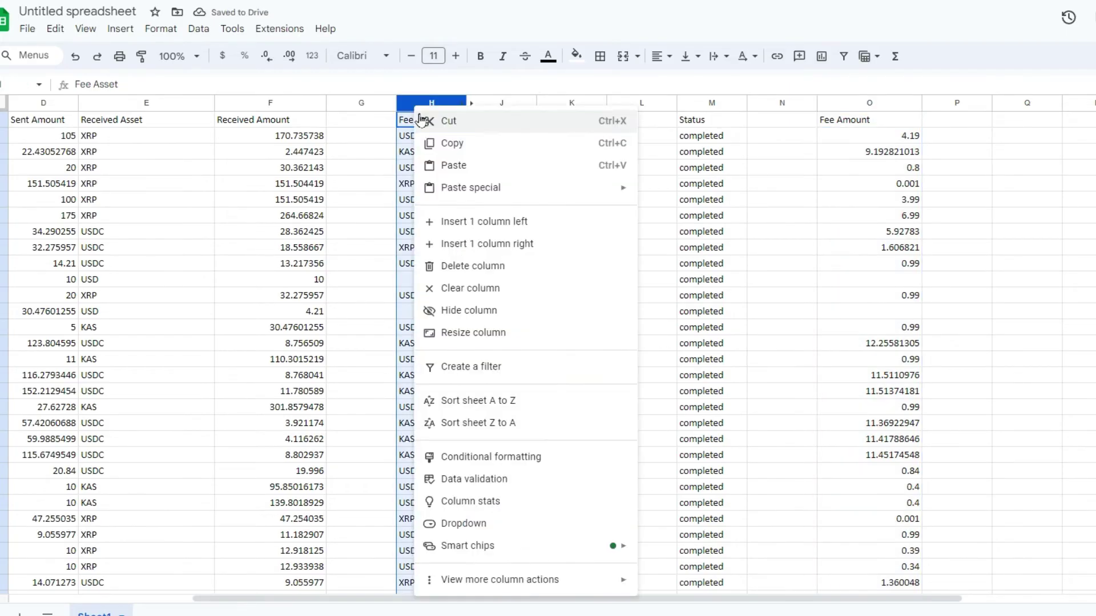
click(433, 119)
click(340, 107)
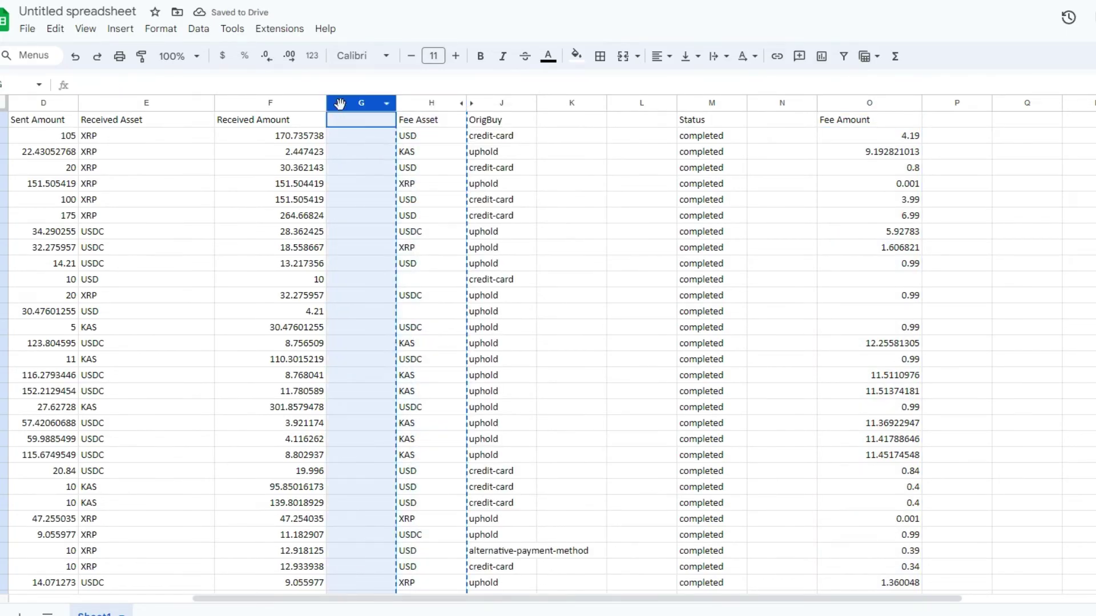
right_click(343, 107)
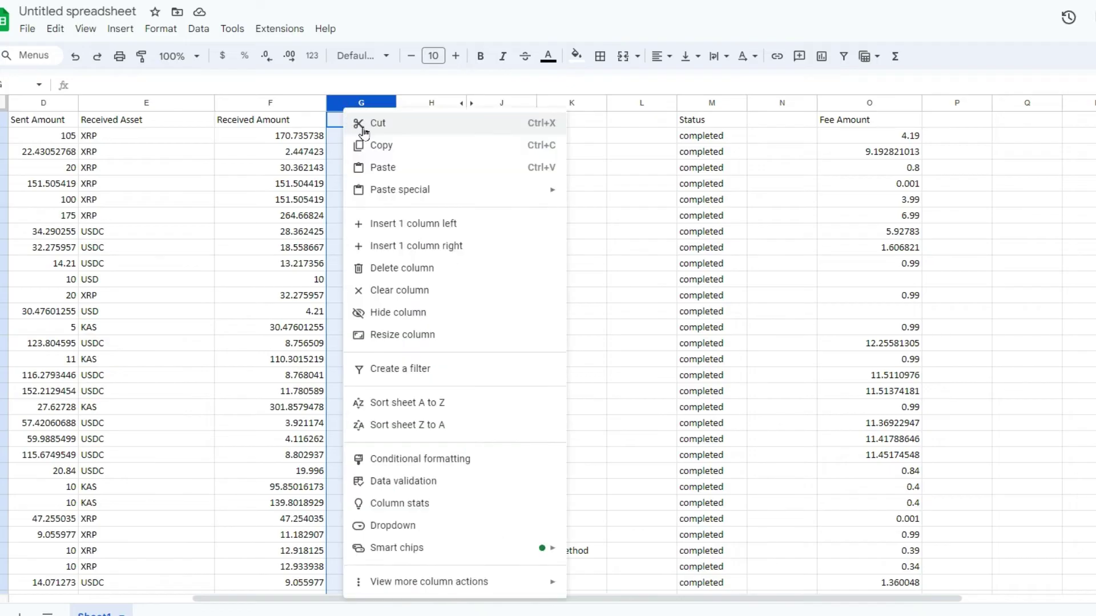
click(369, 165)
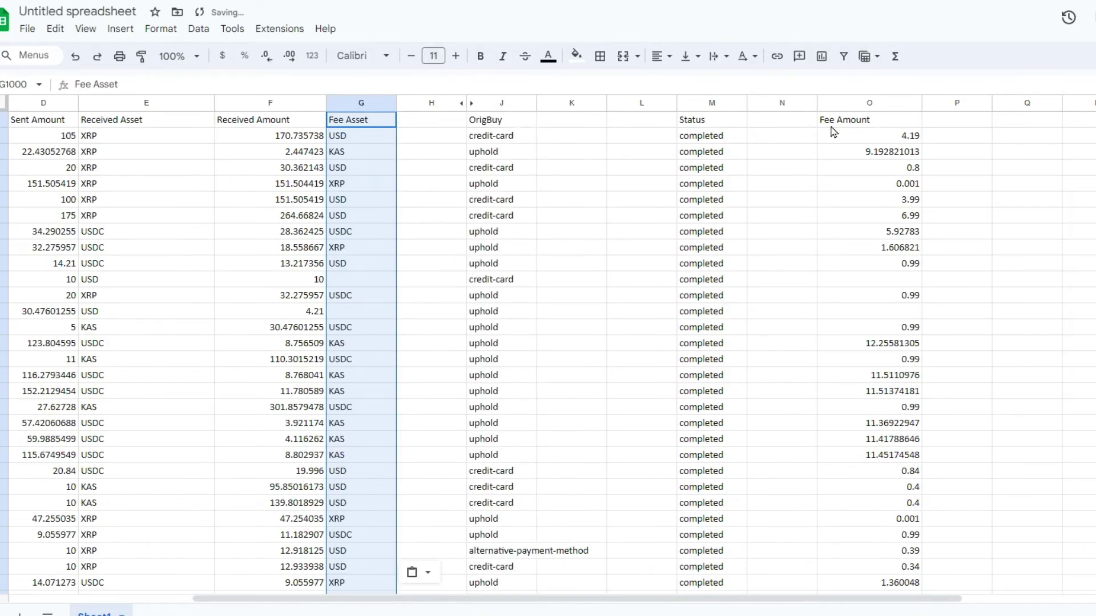
Step: Move Fee Amount from column O back into column H, after Fee Asset
click(848, 107)
right_click(849, 107)
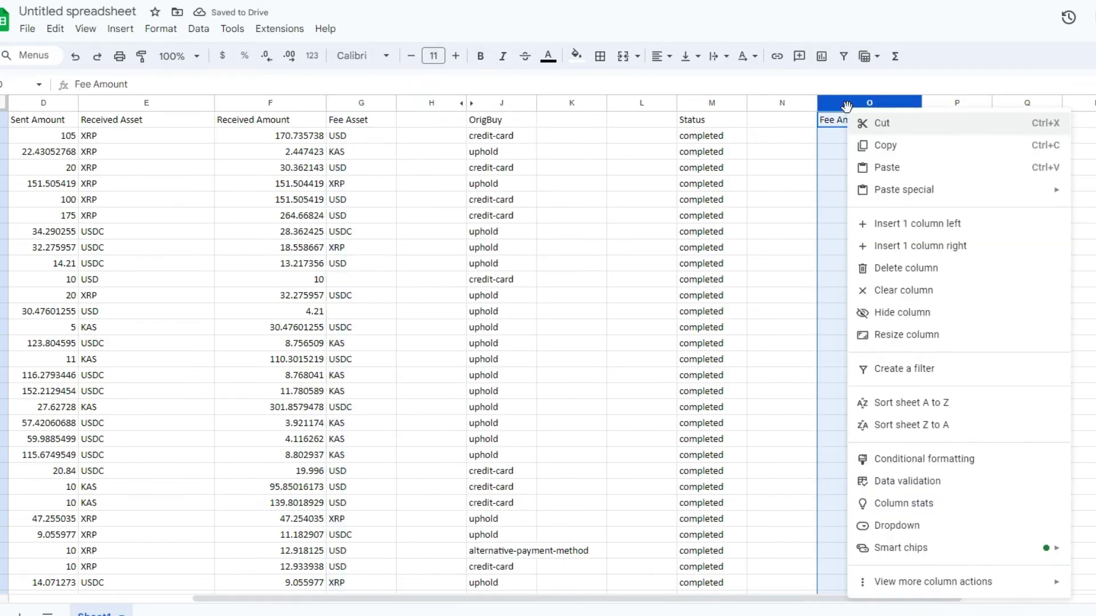
click(870, 121)
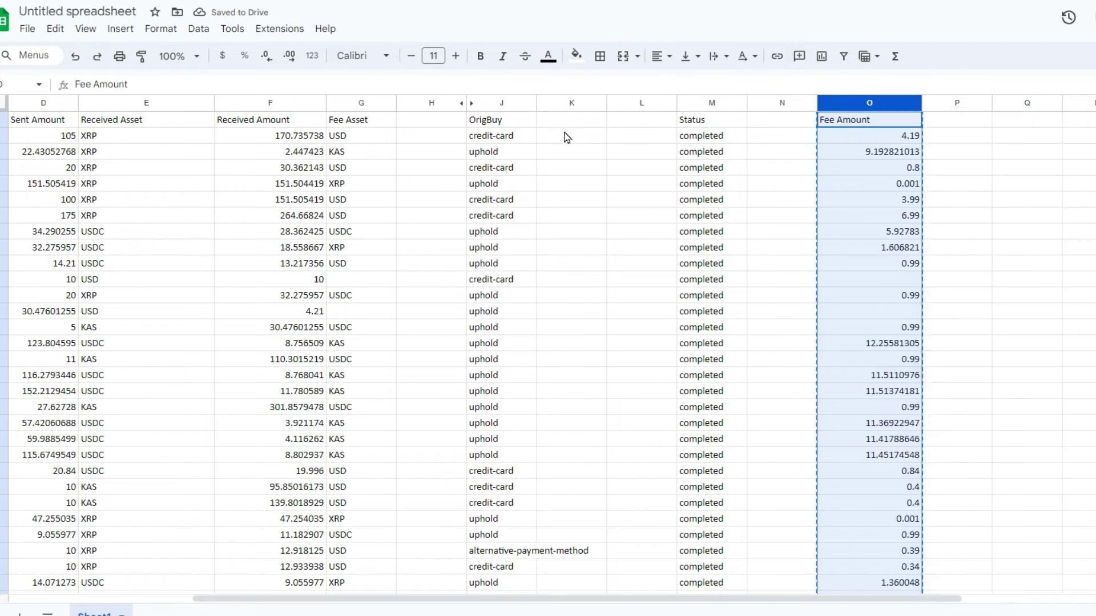
click(412, 102)
right_click(415, 123)
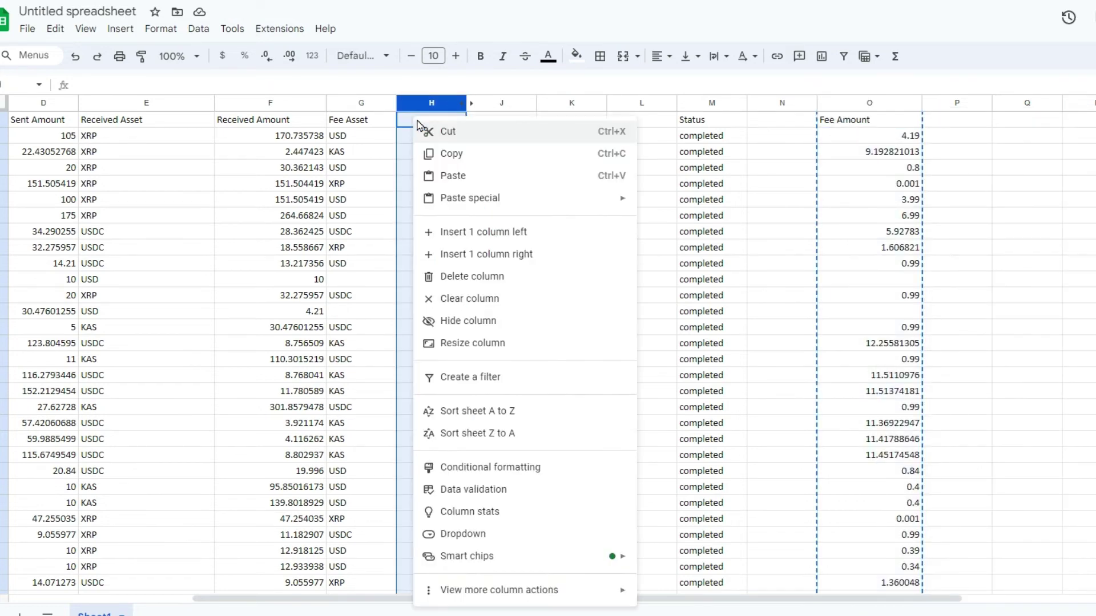
click(448, 174)
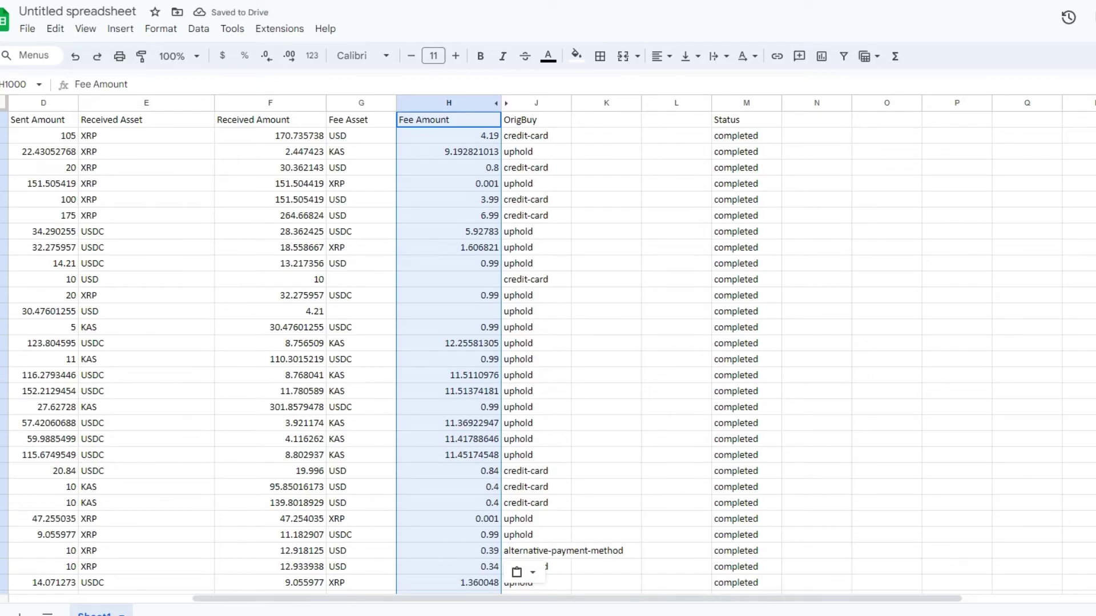
key(alt+Tab)
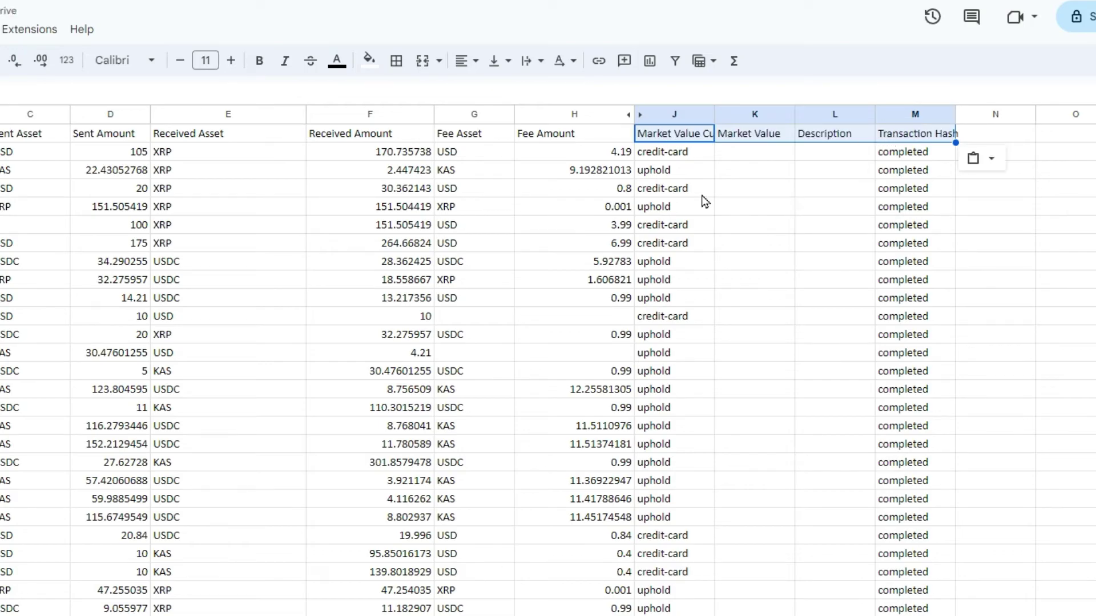
Step: Clear the credit-card and uphold values from column J, starting under the currency header through row 20 and the next block
click(680, 157)
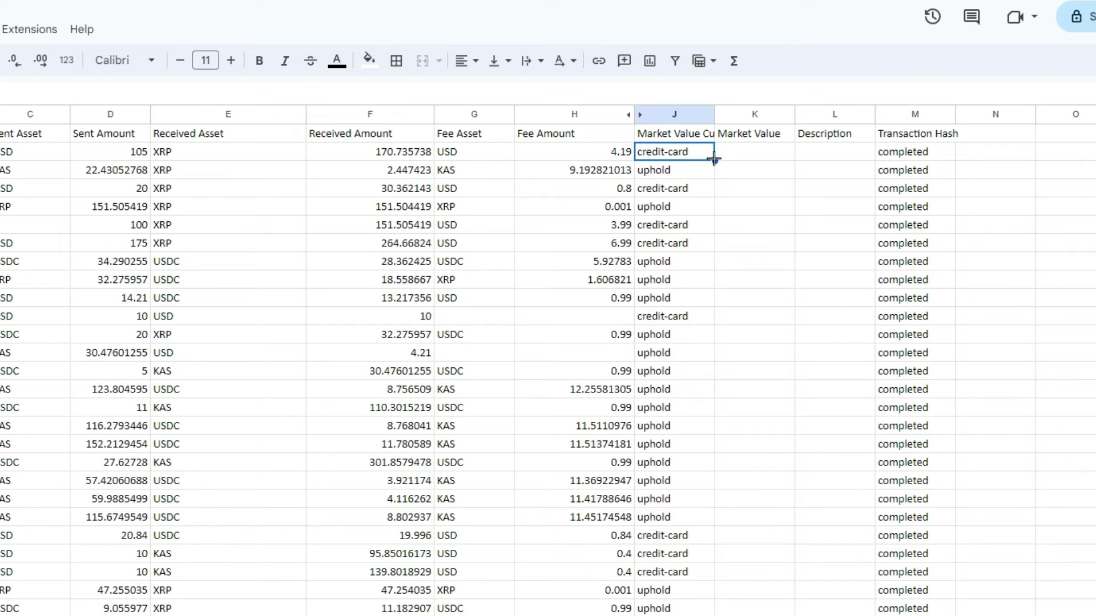
drag(715, 160, 690, 477)
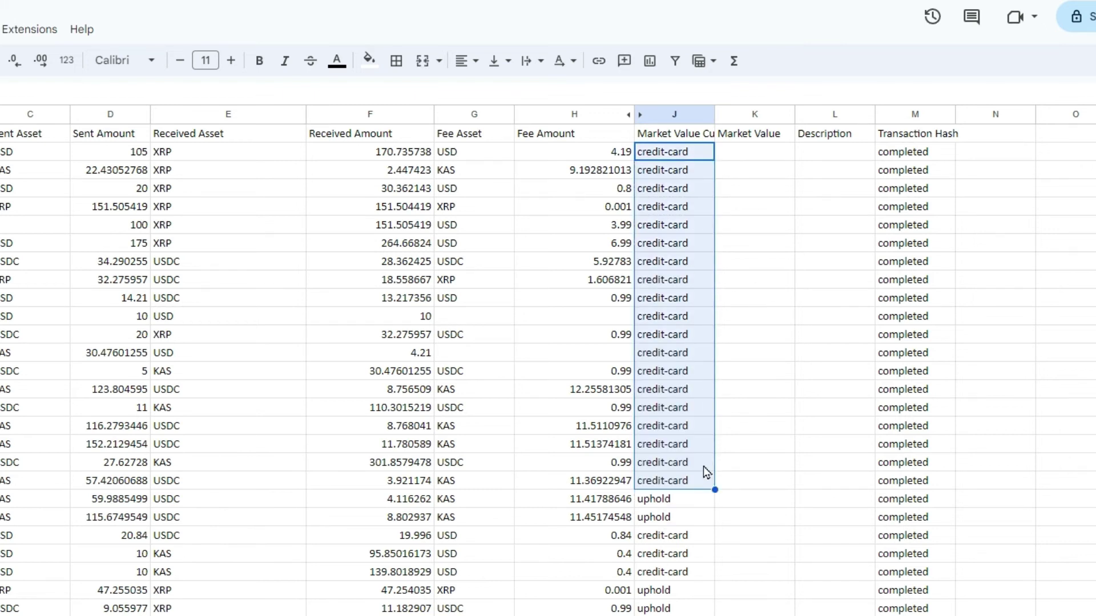
key(Delete)
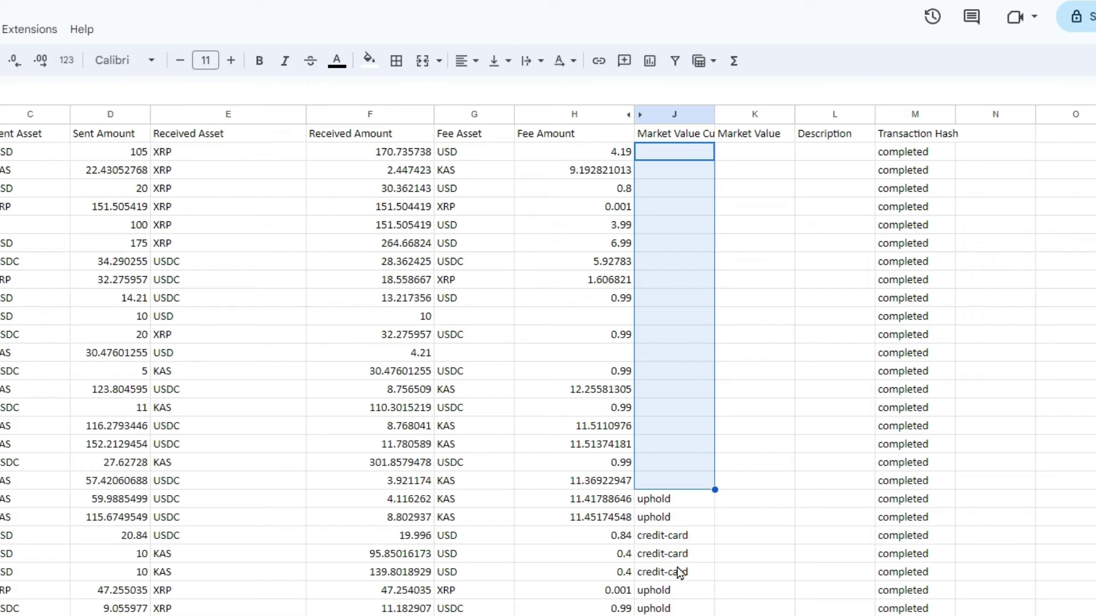
click(671, 506)
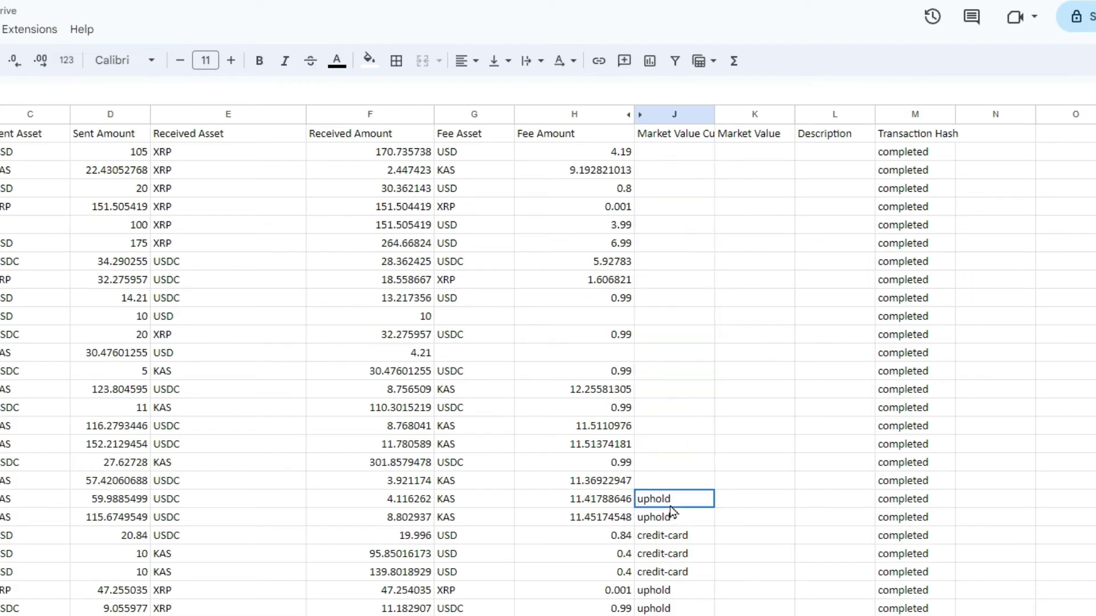
scroll(548, 371, down, 2)
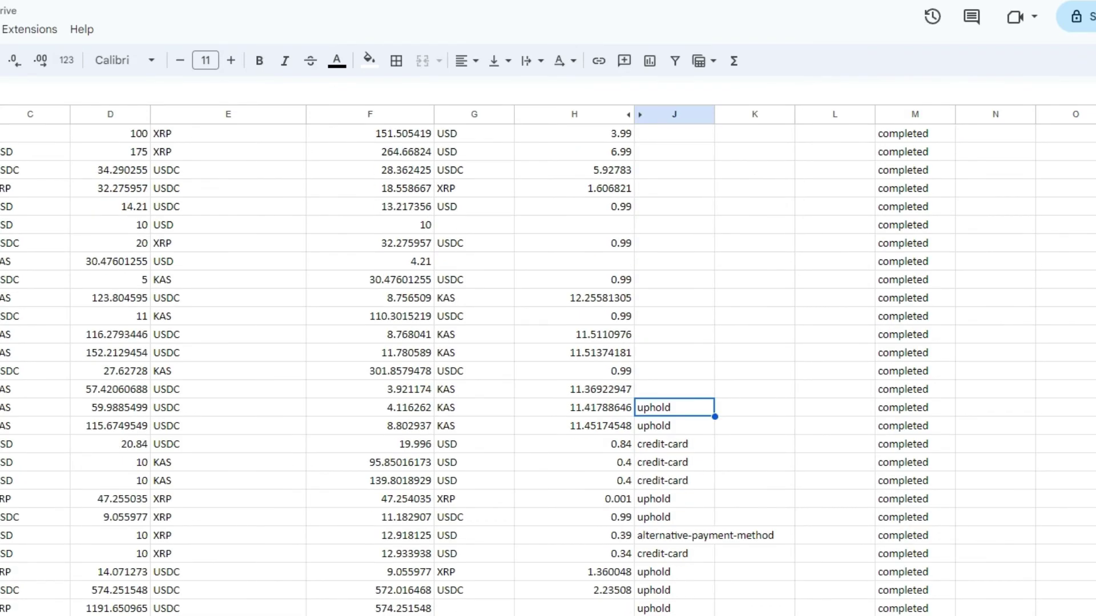
scroll(548, 371, down, 7)
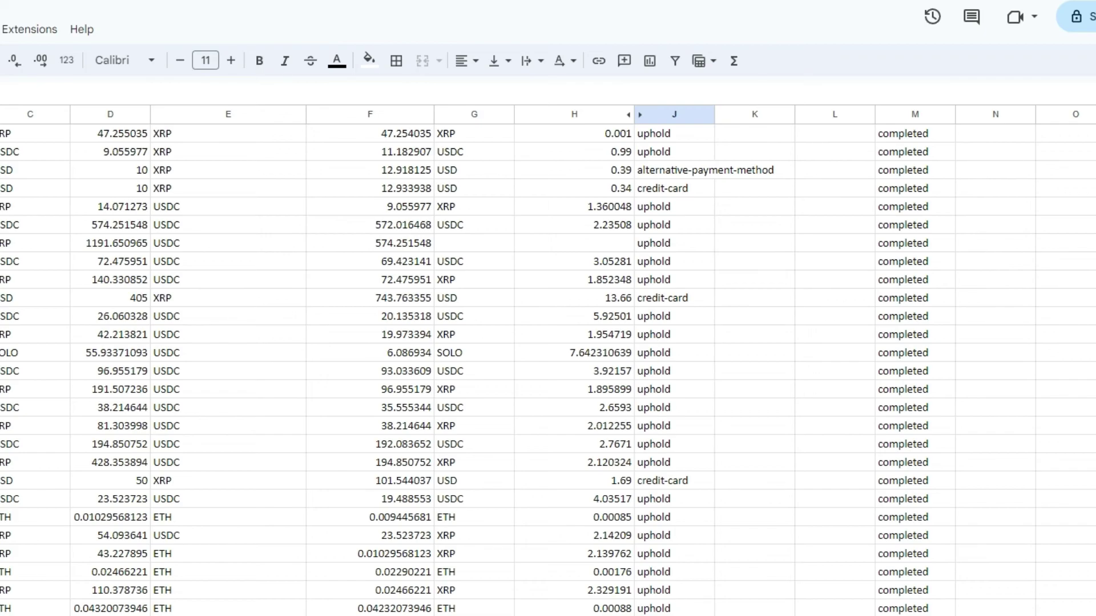
drag(673, 609, 677, 152)
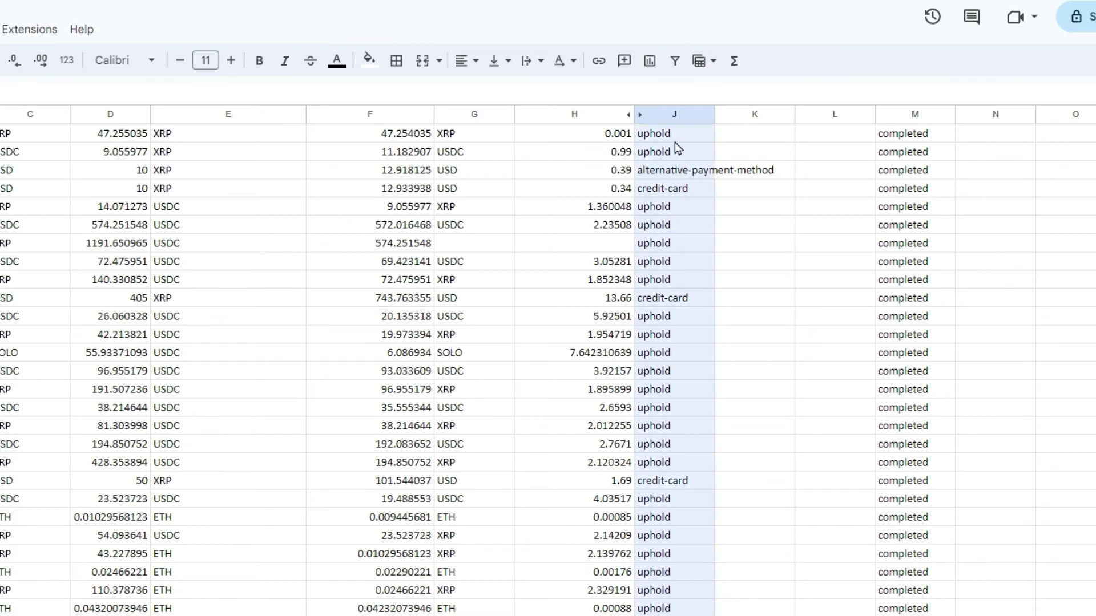
key(Delete)
Step: Clear the remaining column J blocks further down, then select an uphold entry beside the cleared area
scroll(675, 154, down, 10)
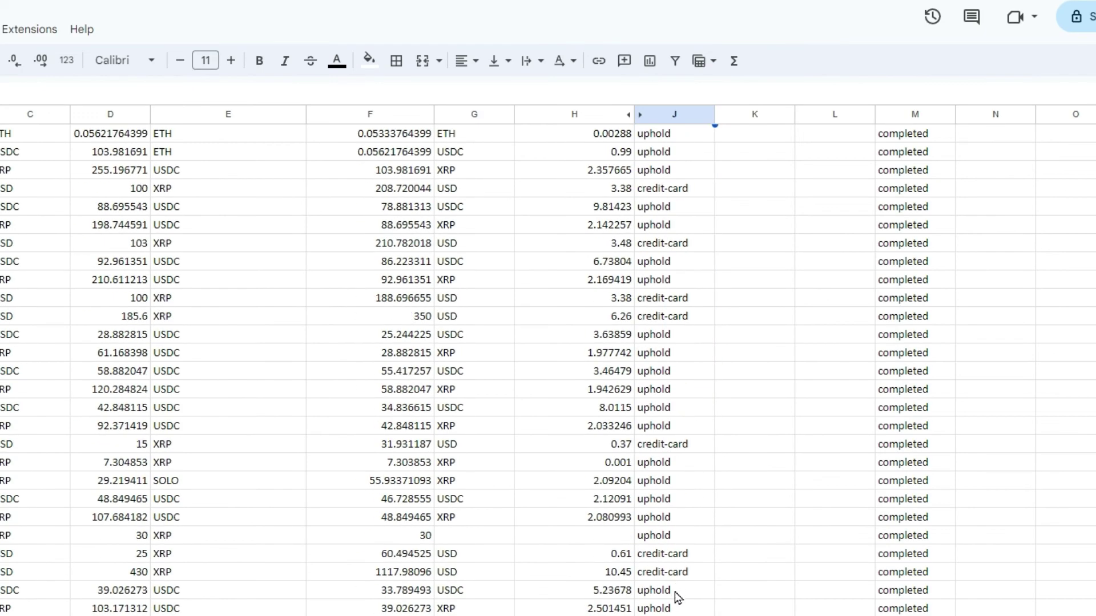
scroll(678, 606, down, 4)
drag(678, 608, 648, 136)
key(Delete)
scroll(675, 296, down, 13)
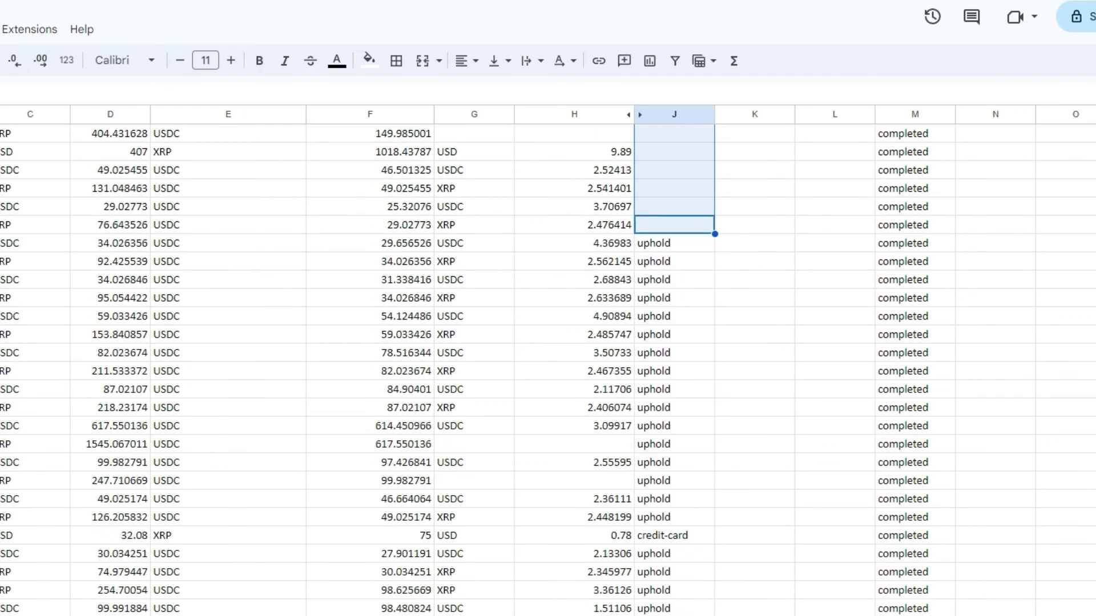
drag(666, 502, 664, 137)
key(Delete)
scroll(675, 306, up, 8)
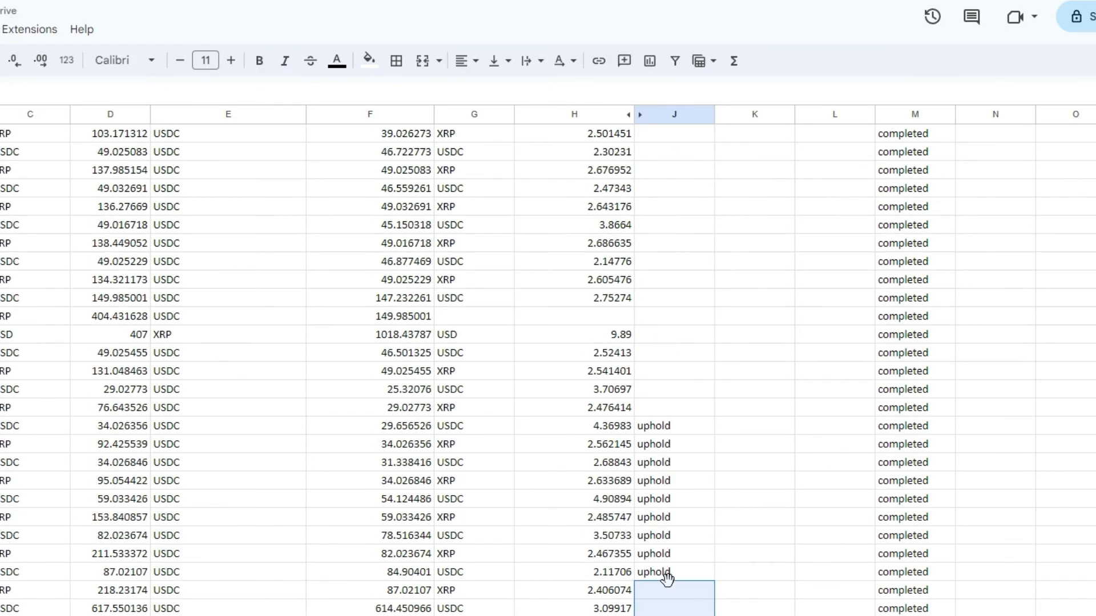
click(678, 573)
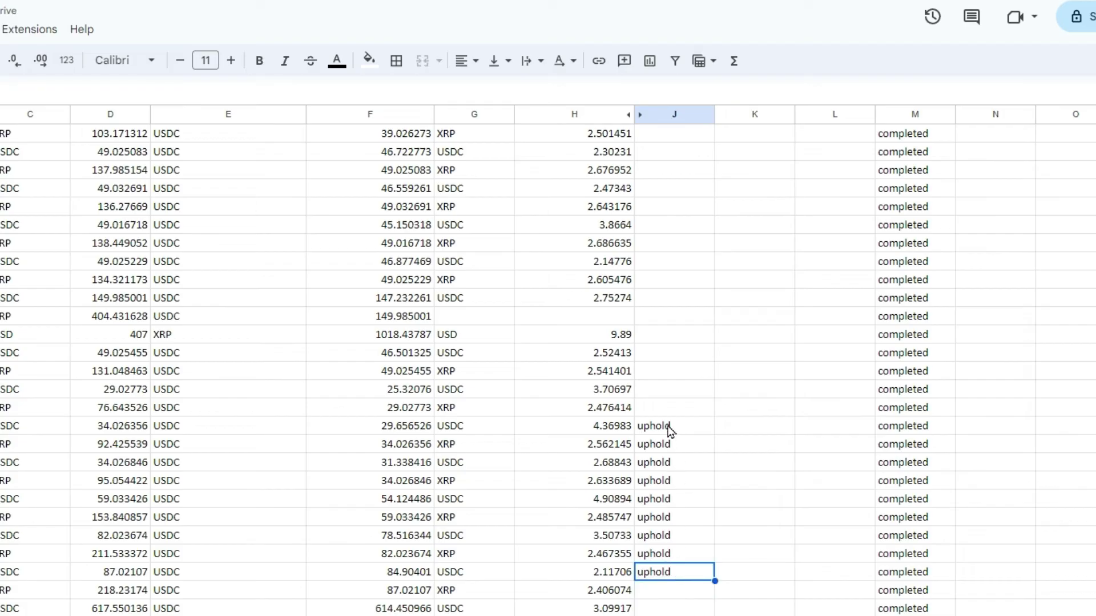